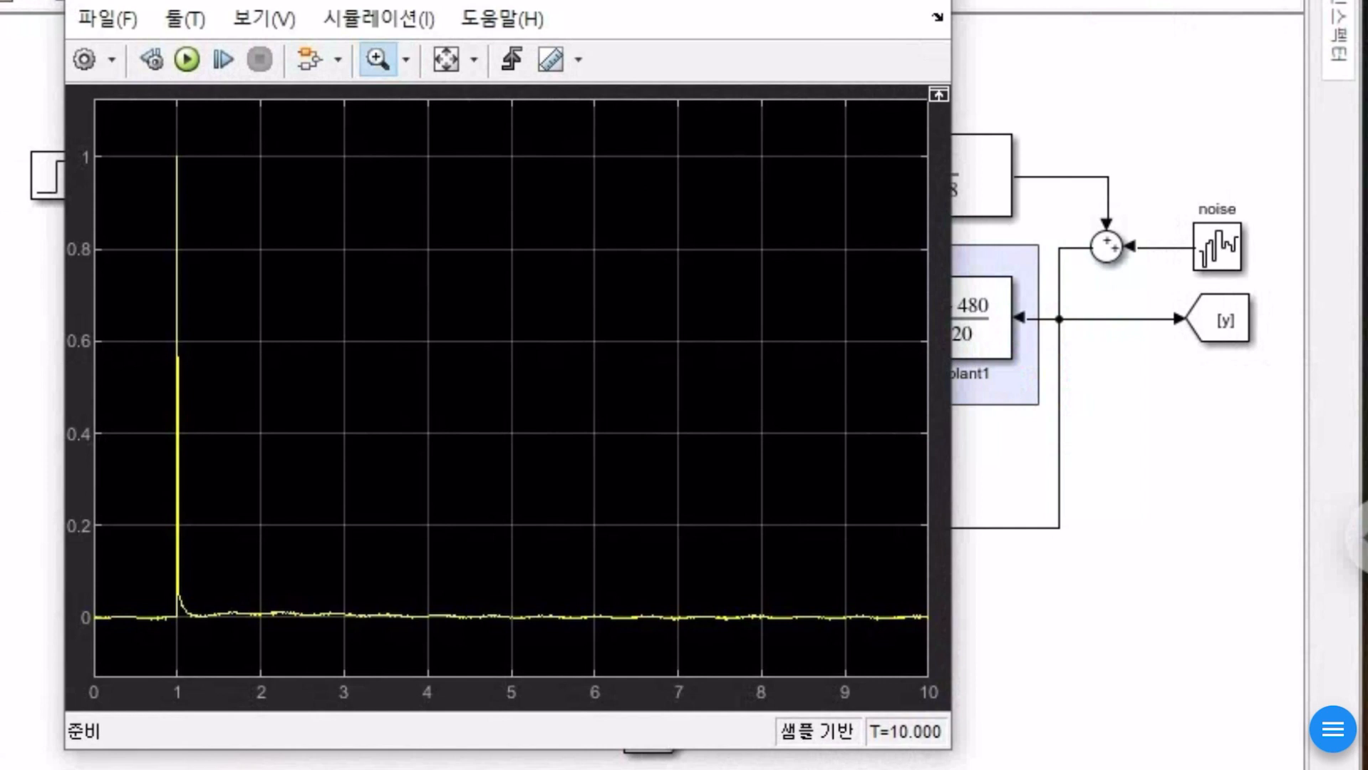
- Examine the residual reference-minus-output error around zero in Scope3, and close the scope
left_click_drag(624, 563, 624, 676)
left_click_drag(624, 342, 624, 412)
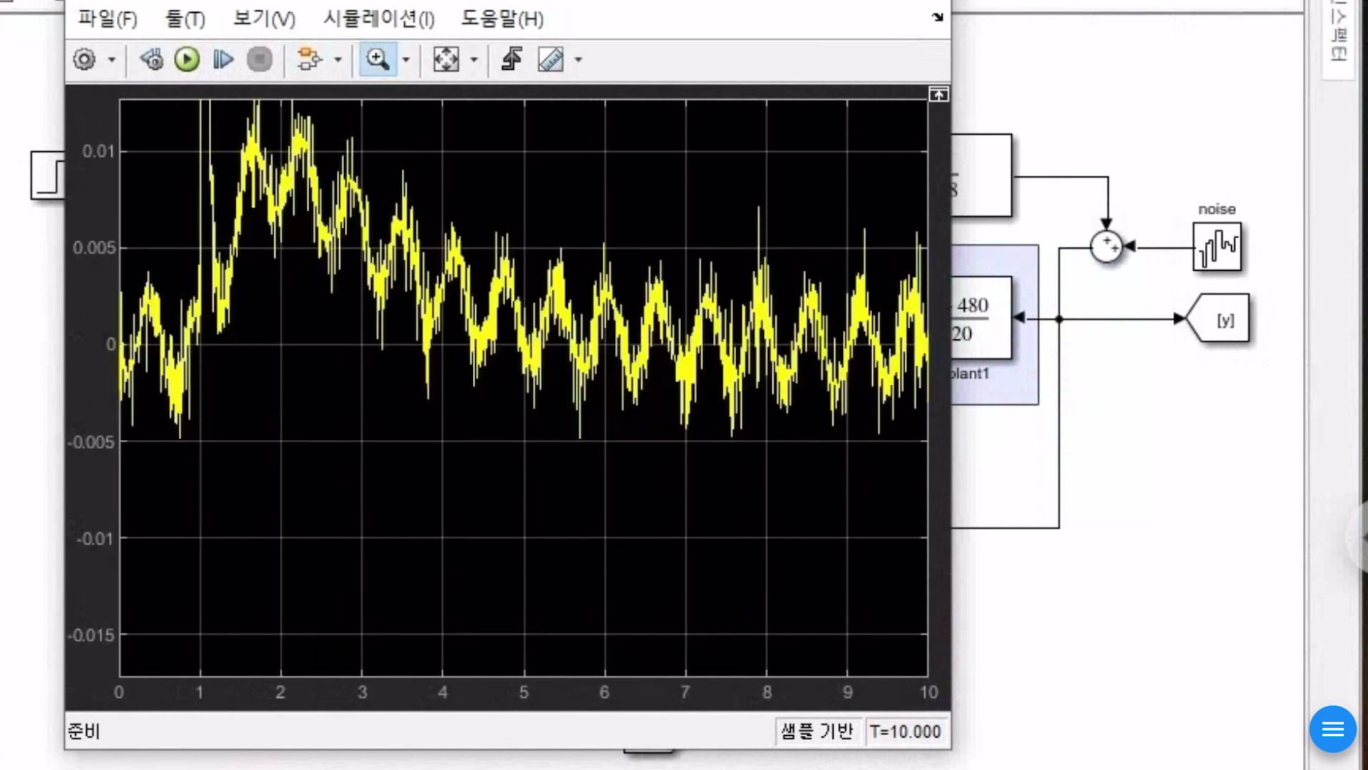
key("alt+F4")
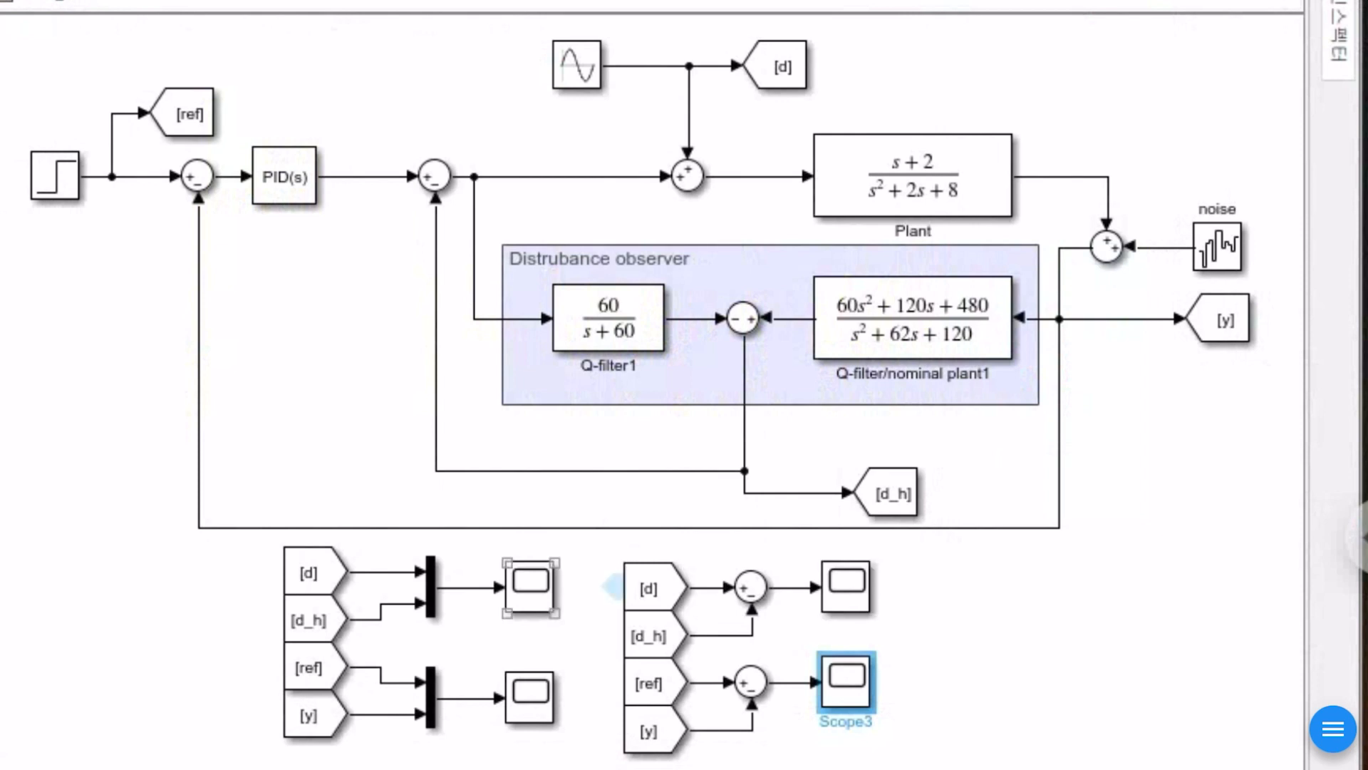
- Compare the disturbance d with its estimate d_h in Scope, magnifying single periods and the stretch from about 3 to 5.8 s
double_click(530, 585)
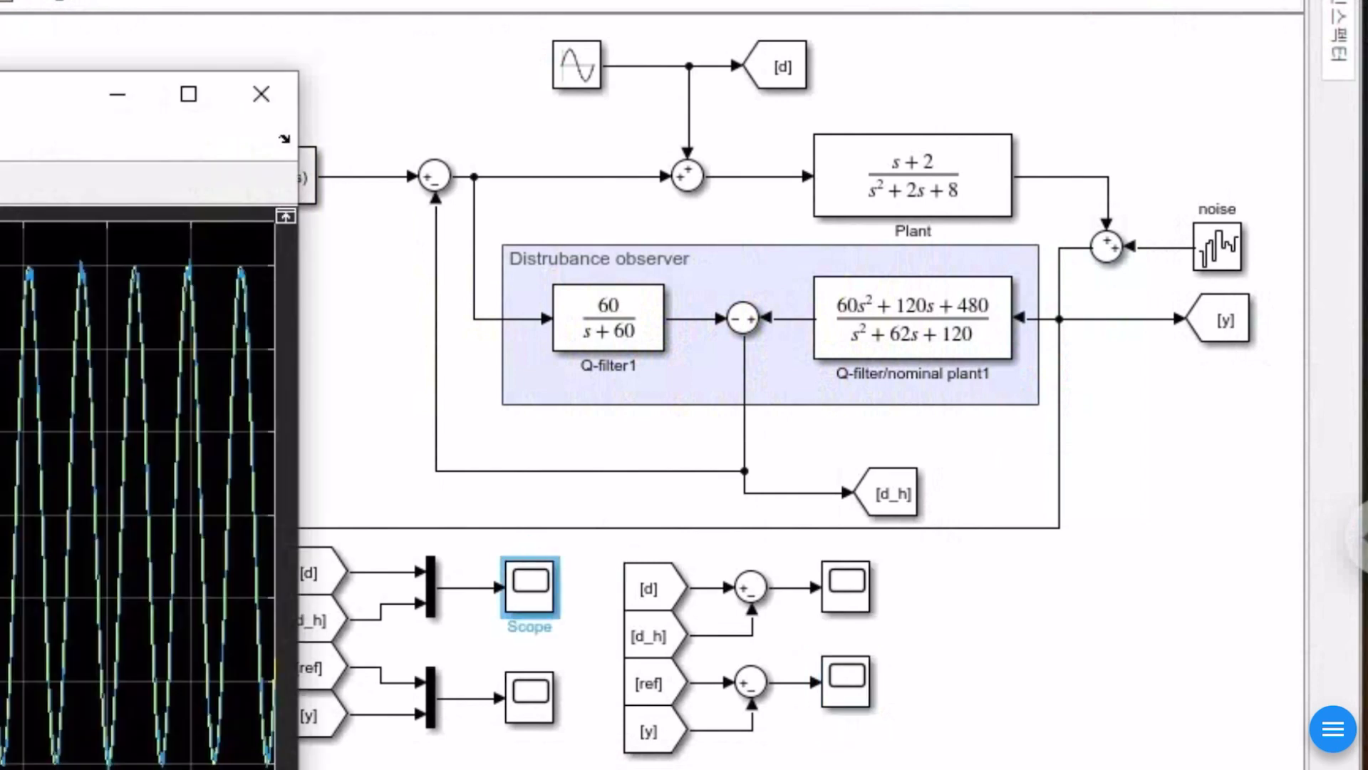
left_click_drag(51, 104, 858, 22)
left_click(644, 79)
left_click(576, 79)
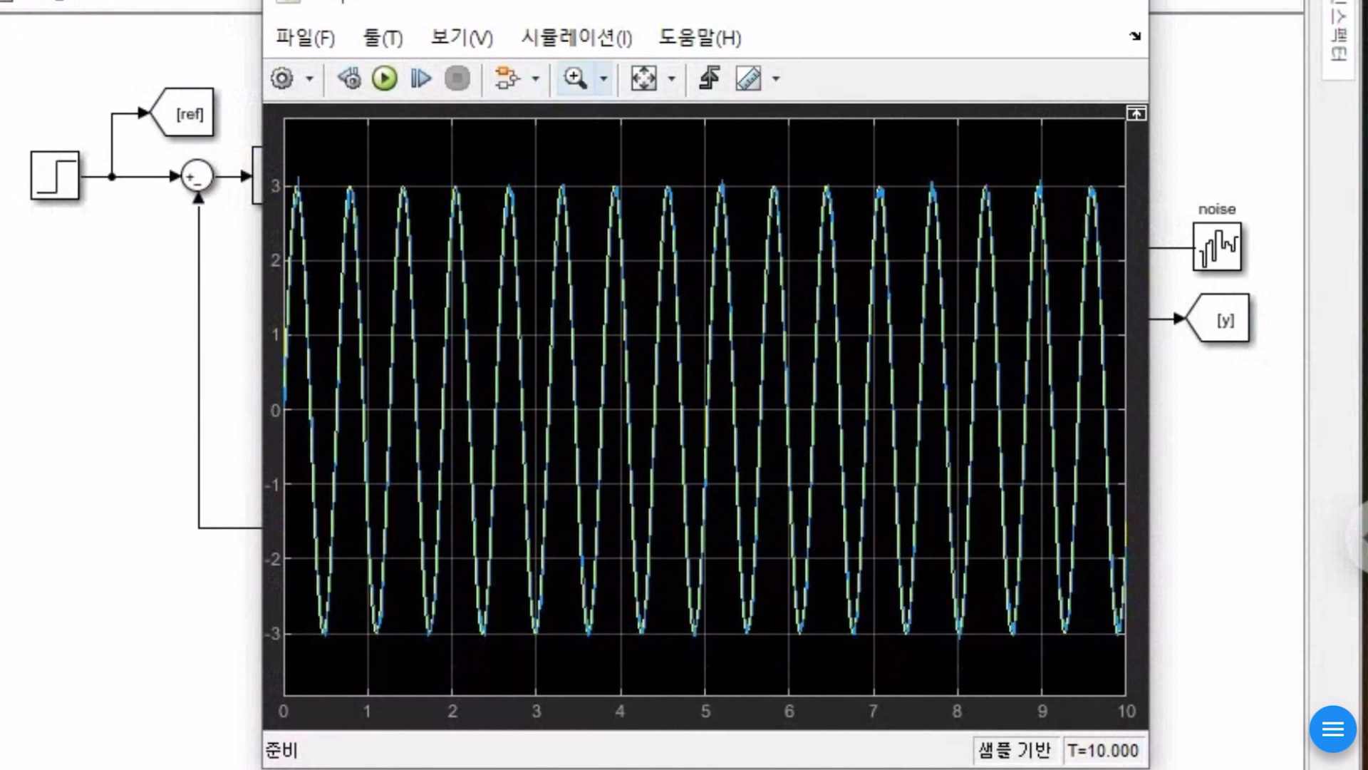
left_click(576, 79)
left_click_drag(525, 265, 285, 266)
left_click_drag(613, 254, 428, 253)
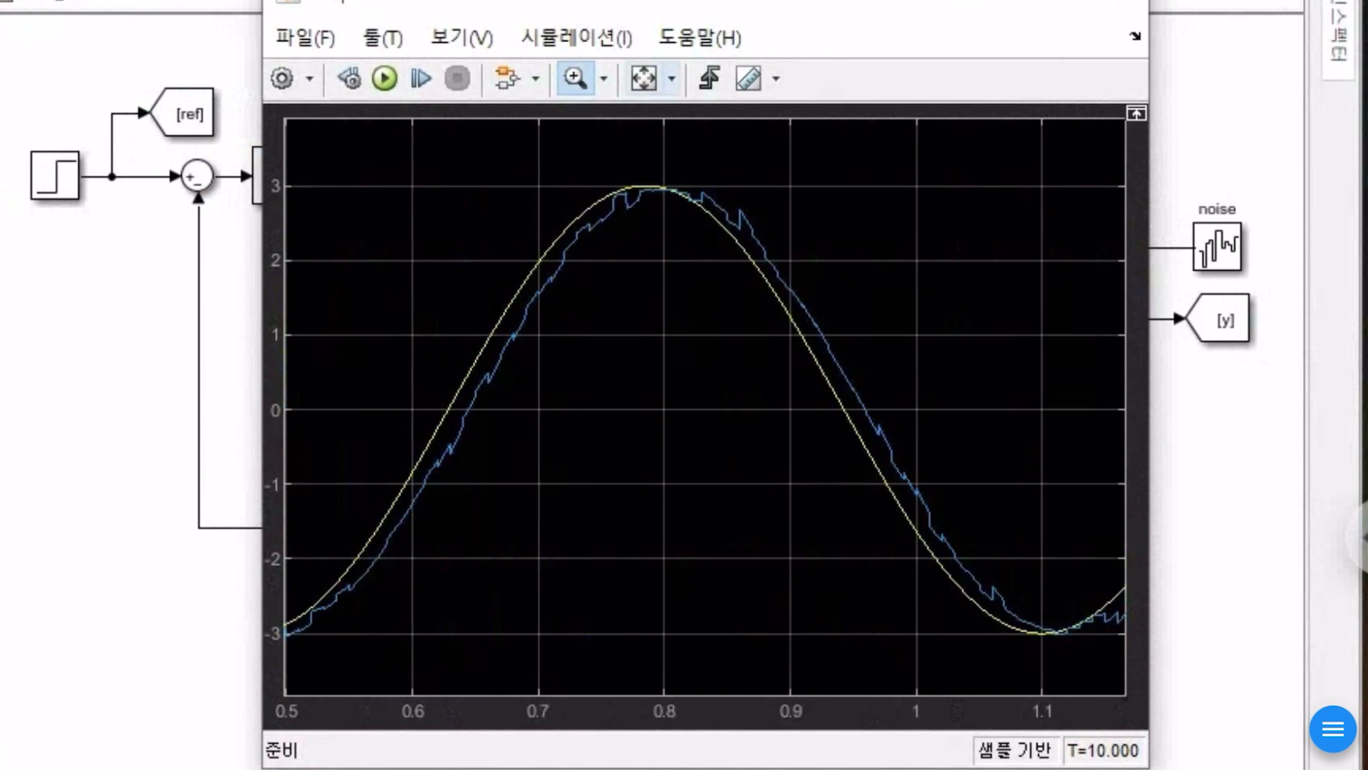
left_click(643, 78)
left_click_drag(776, 158, 526, 652)
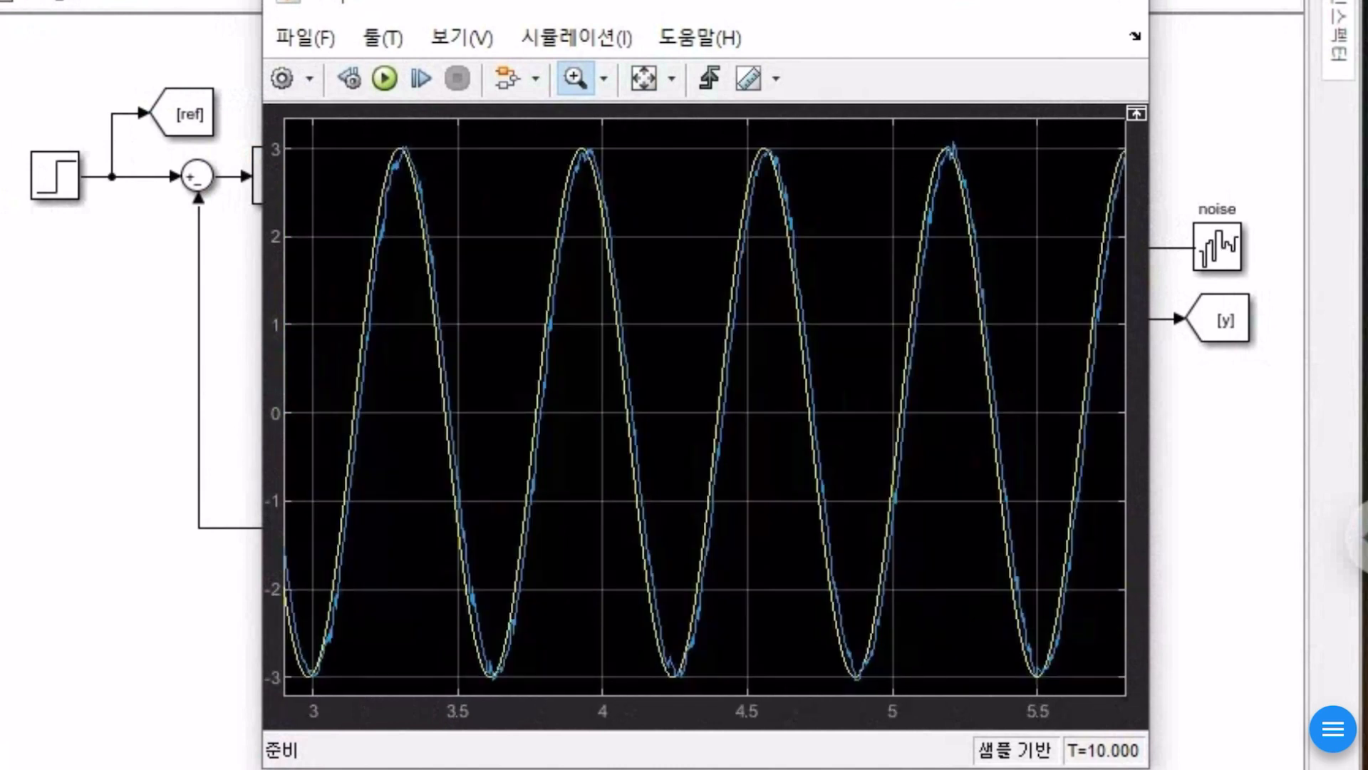
left_click(1113, 5)
- Examine the disturbance estimation error in Scope2, magnifying the stretch from about 3.3 to 6 s, and close the scope
double_click(846, 587)
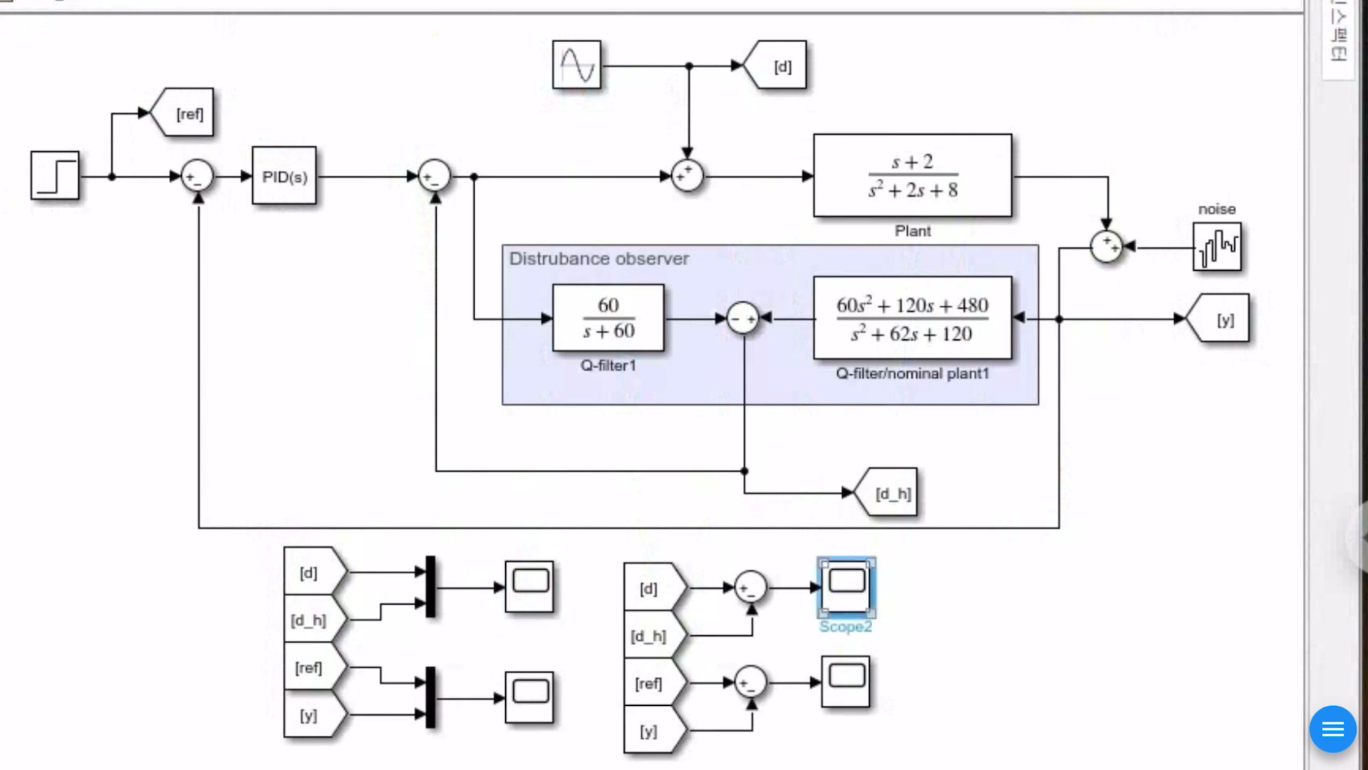
left_click_drag(32, 107, 751, 92)
left_click(511, 161)
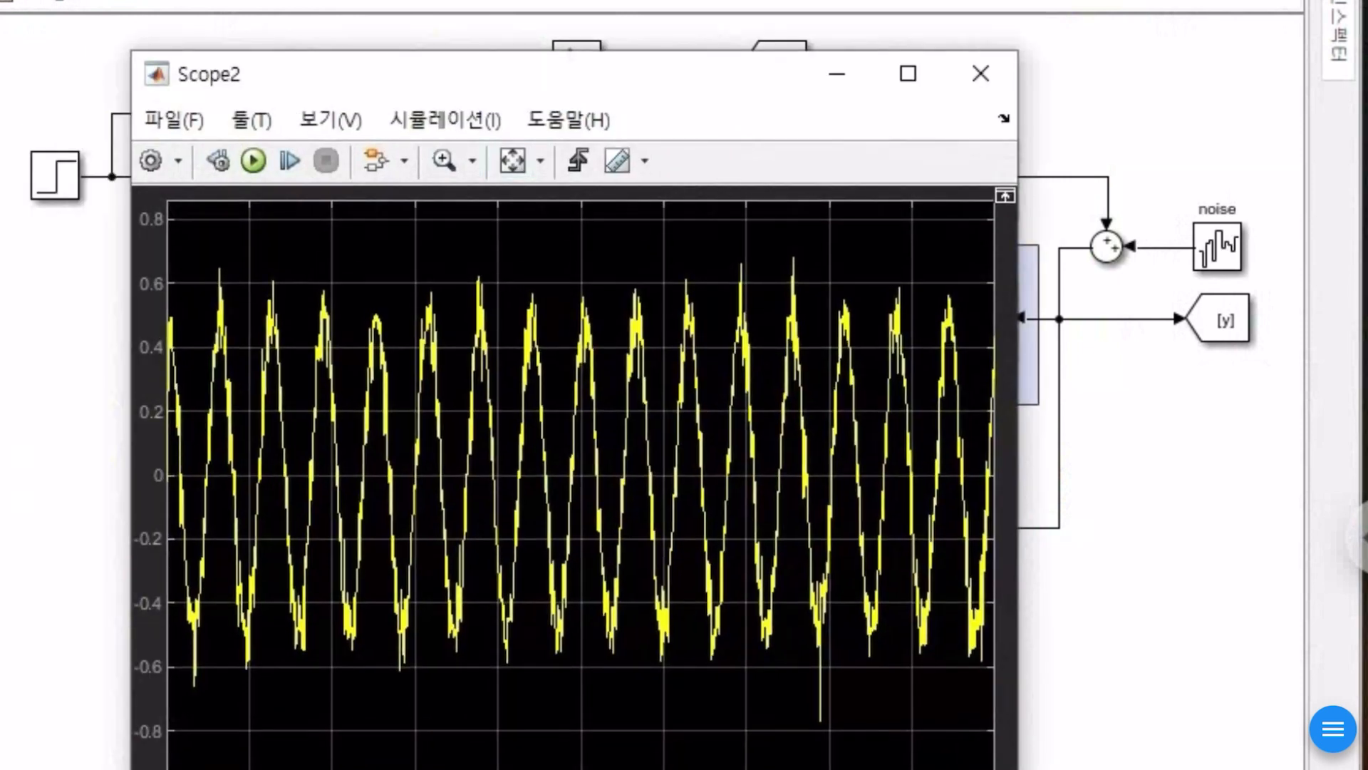
left_click_drag(527, 72, 536, 46)
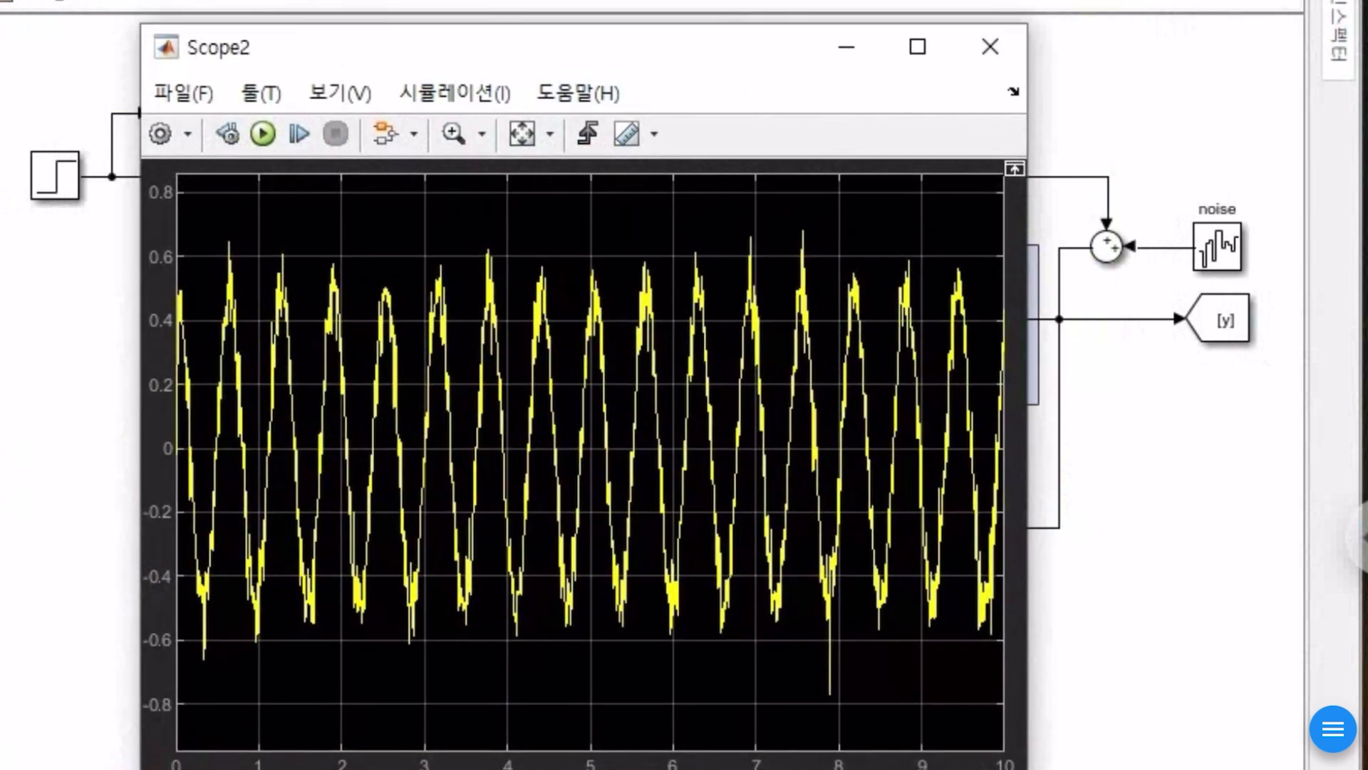
left_click(453, 133)
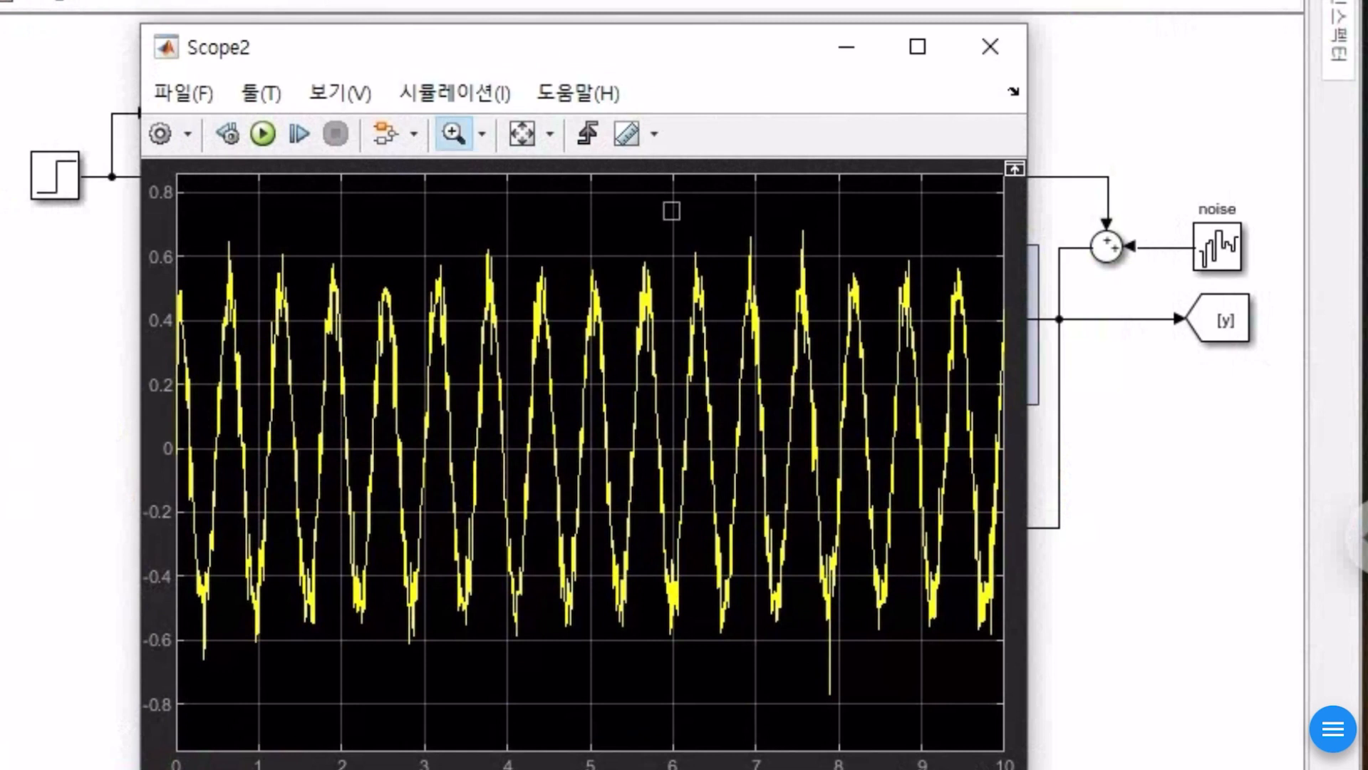
left_click_drag(679, 202, 493, 572)
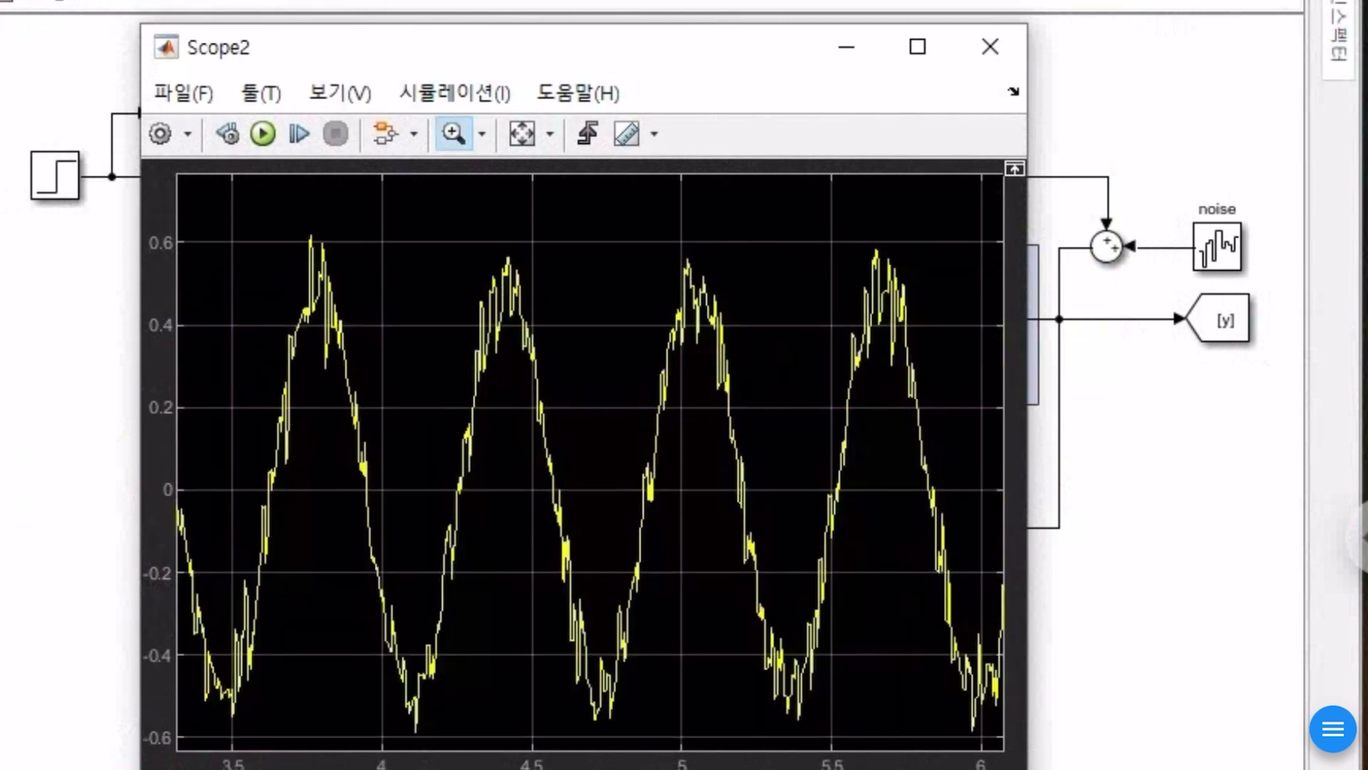
left_click(990, 46)
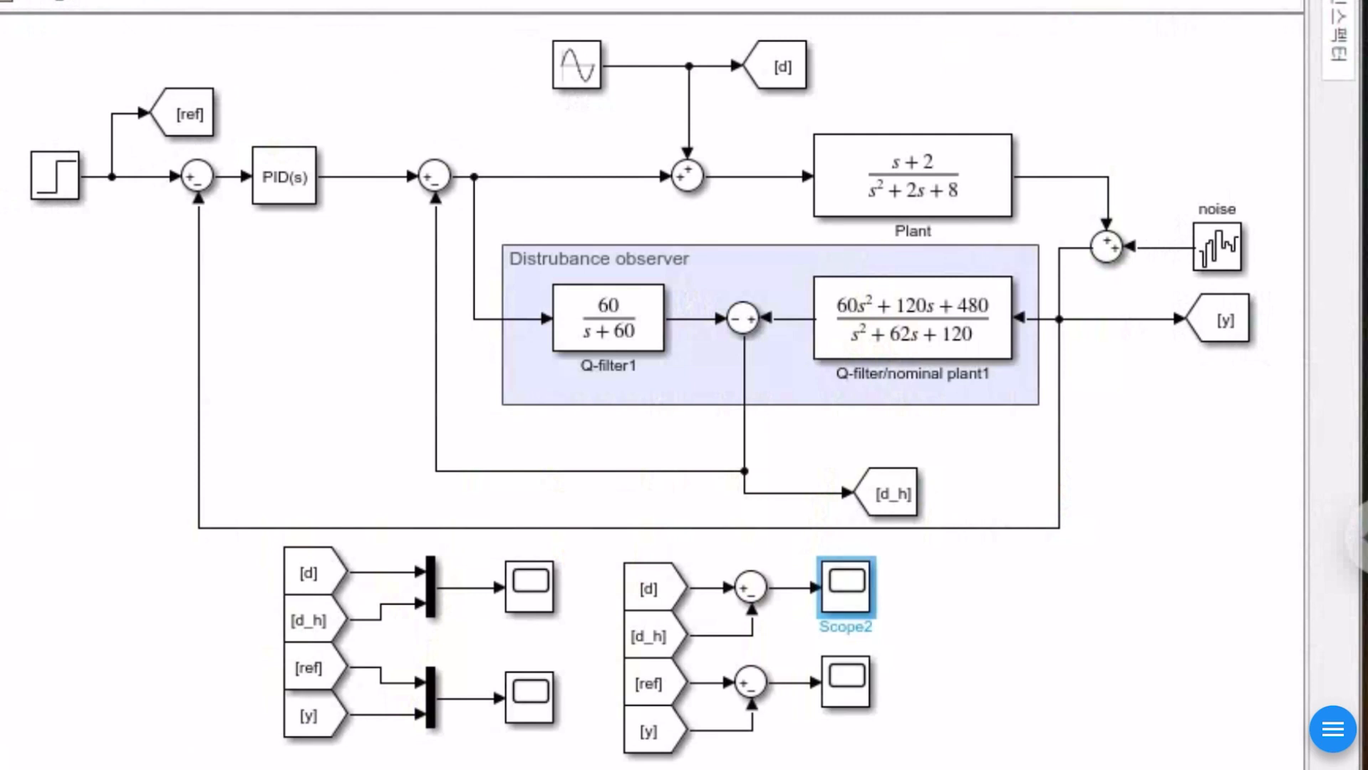
- Change the Q-filter1 transfer function to 120/(s+120)
left_click(798, 65)
double_click(607, 317)
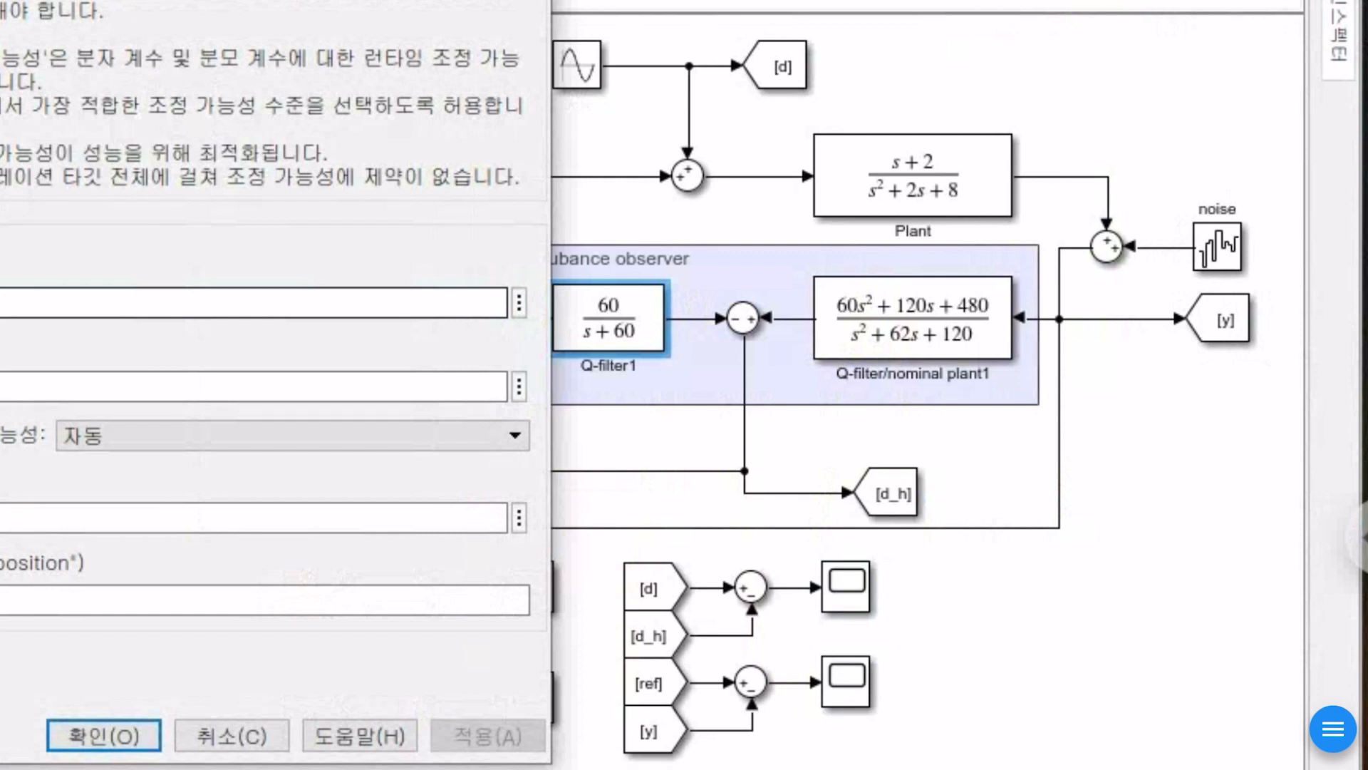
key("BackSpace")
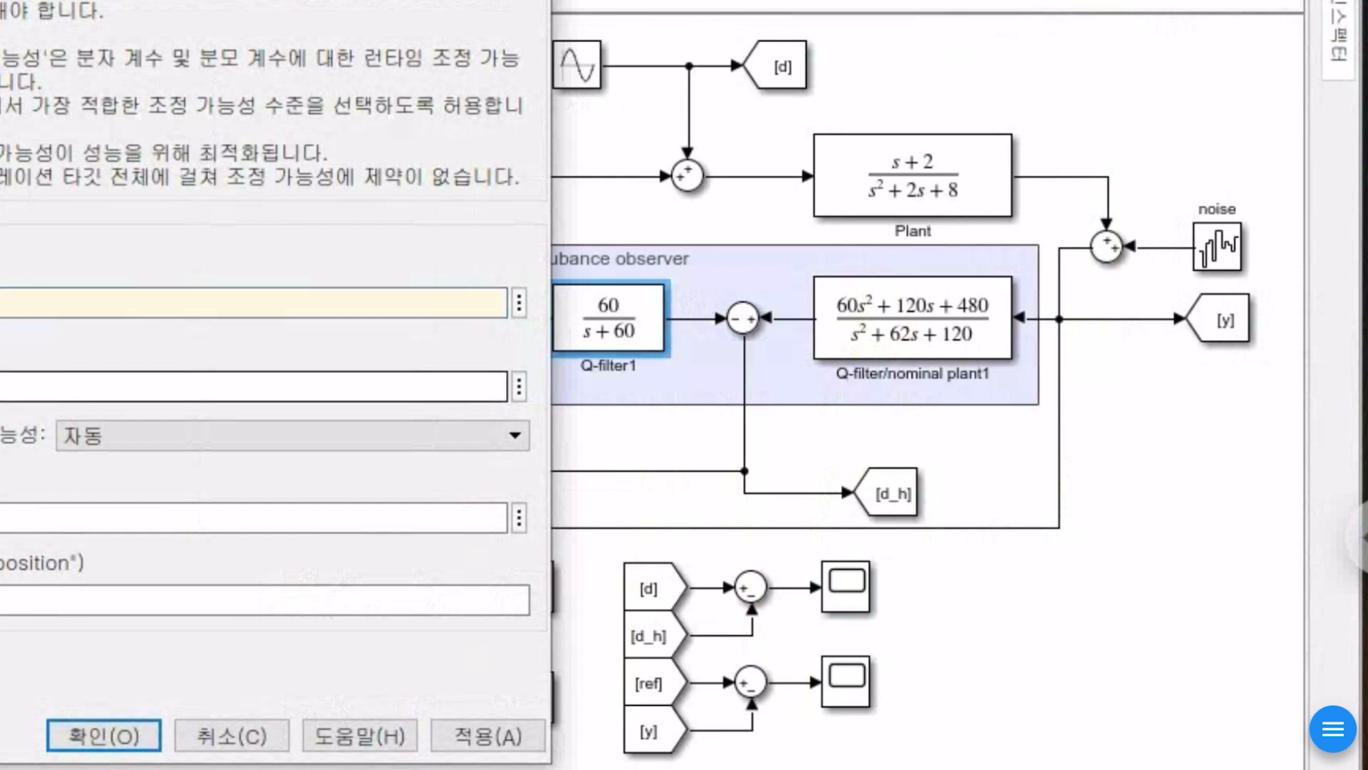
key("BackSpace")
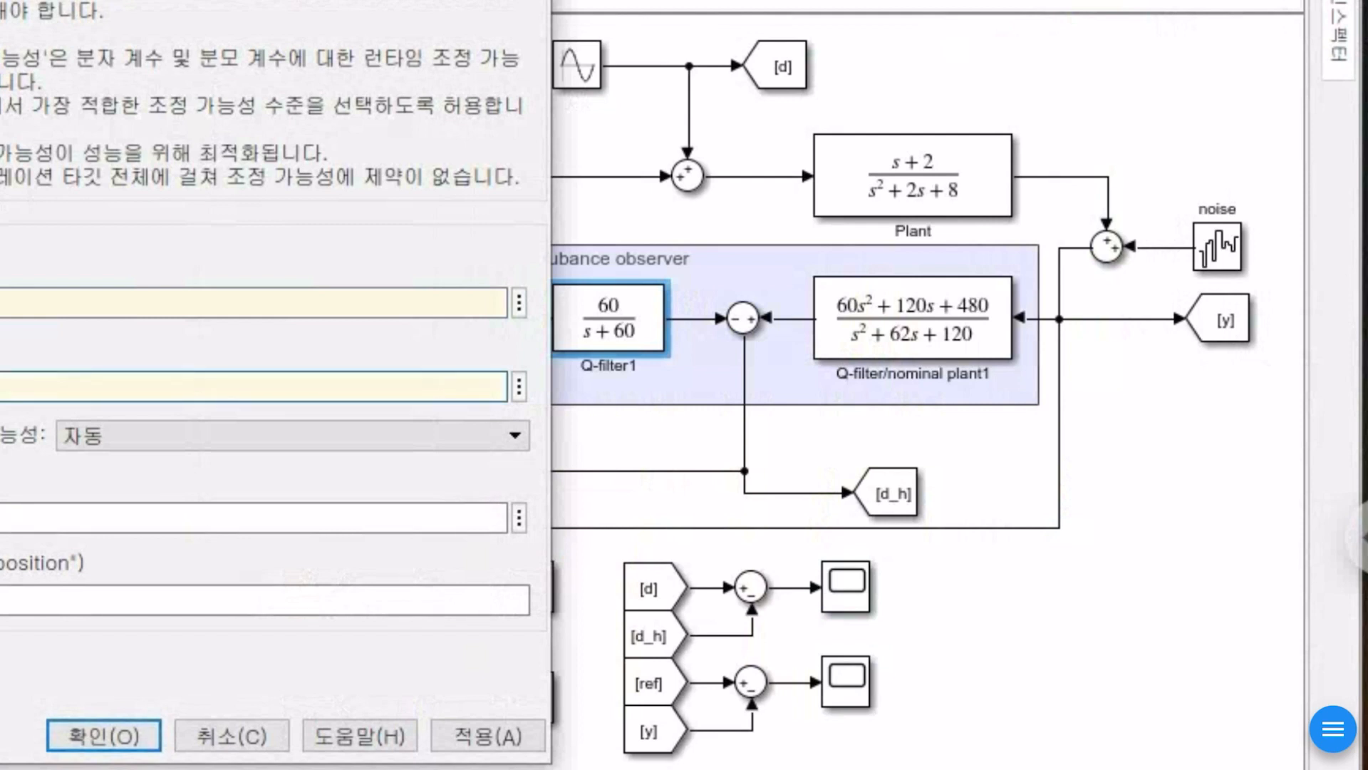
left_click(104, 736)
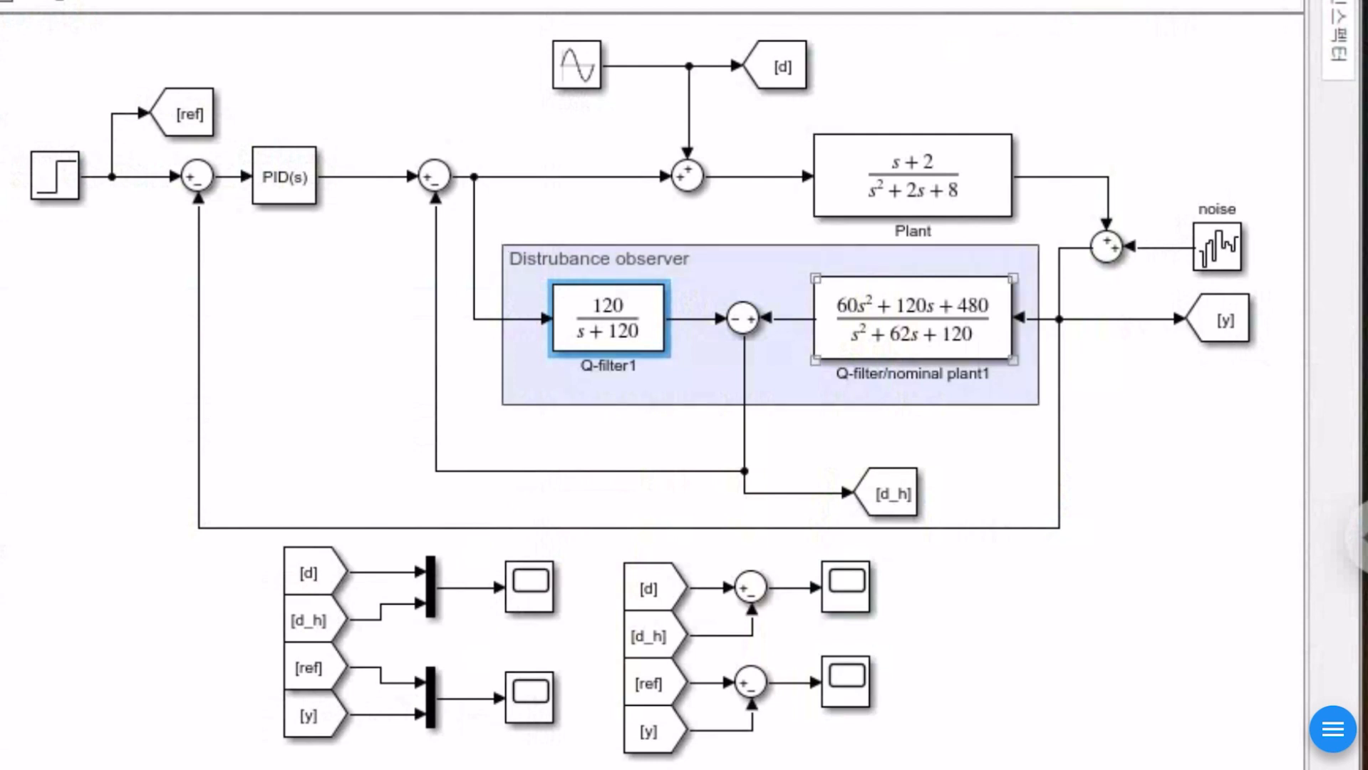
- Set the numerator coefficients of the Q-filter/nominal plant1 block to [120 240 960]
double_click(913, 318)
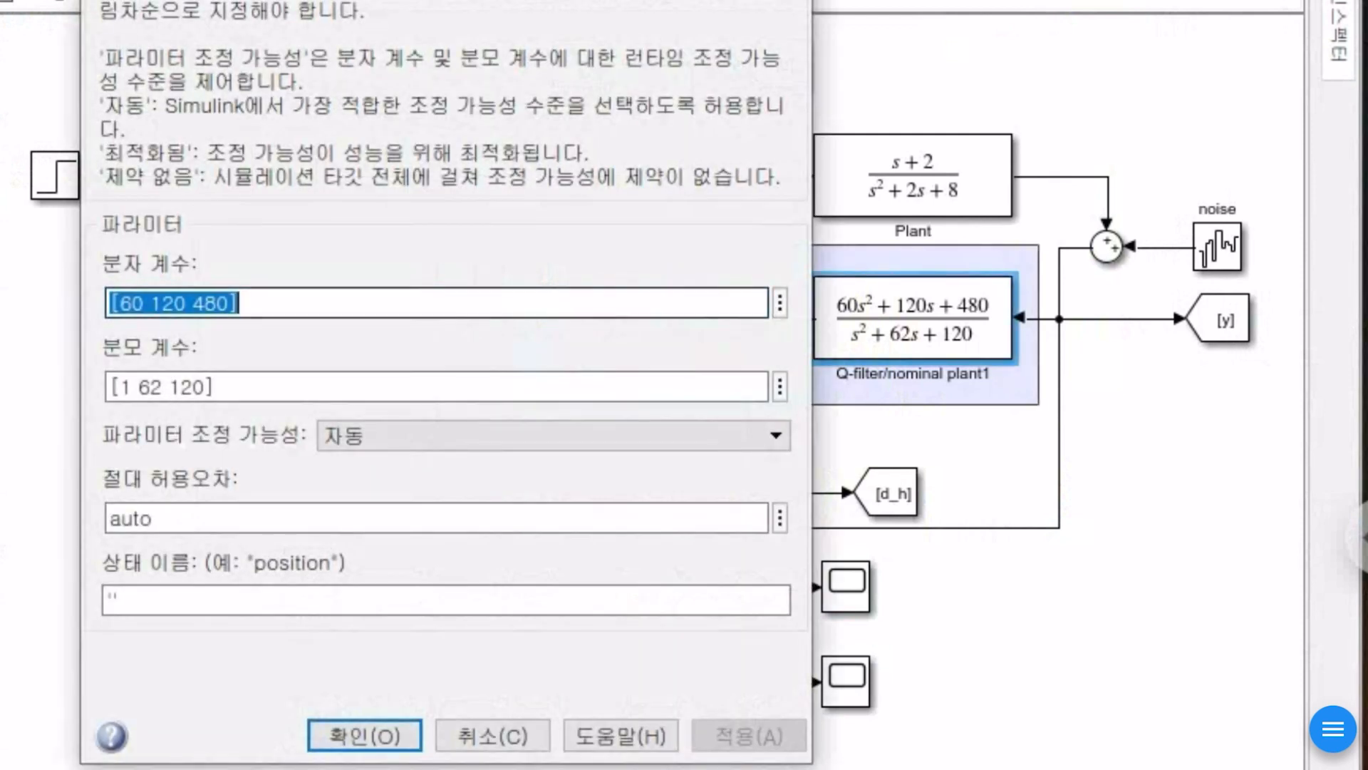
double_click(131, 304)
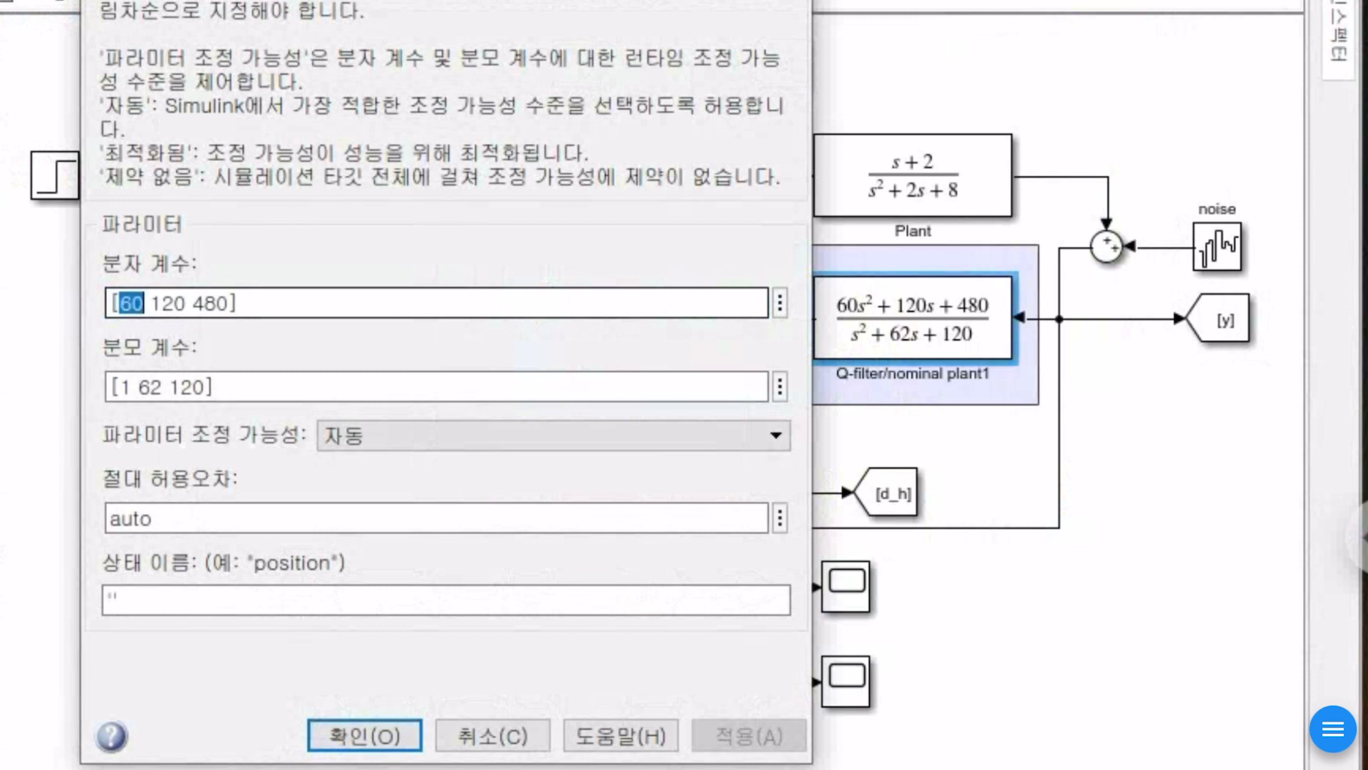
type("120")
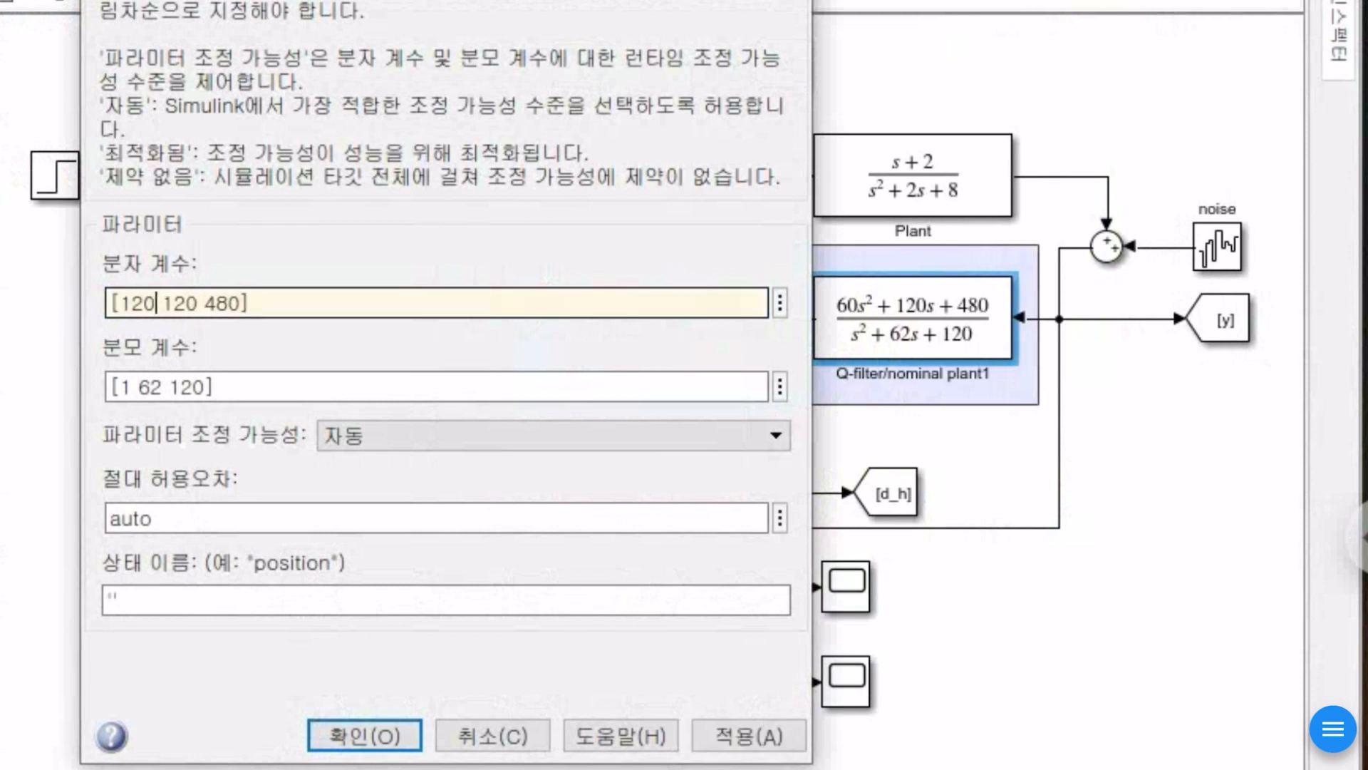
double_click(180, 303)
type("240")
double_click(240, 303)
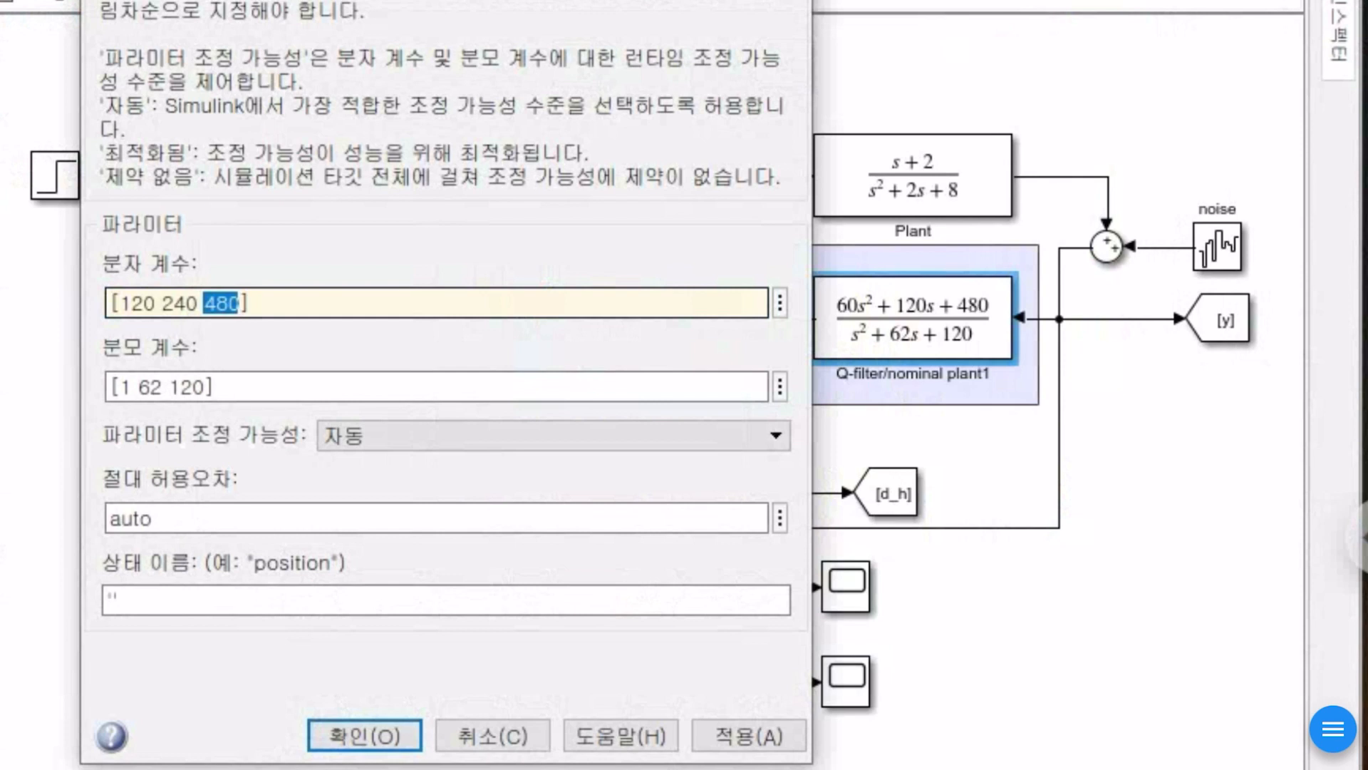
type("960")
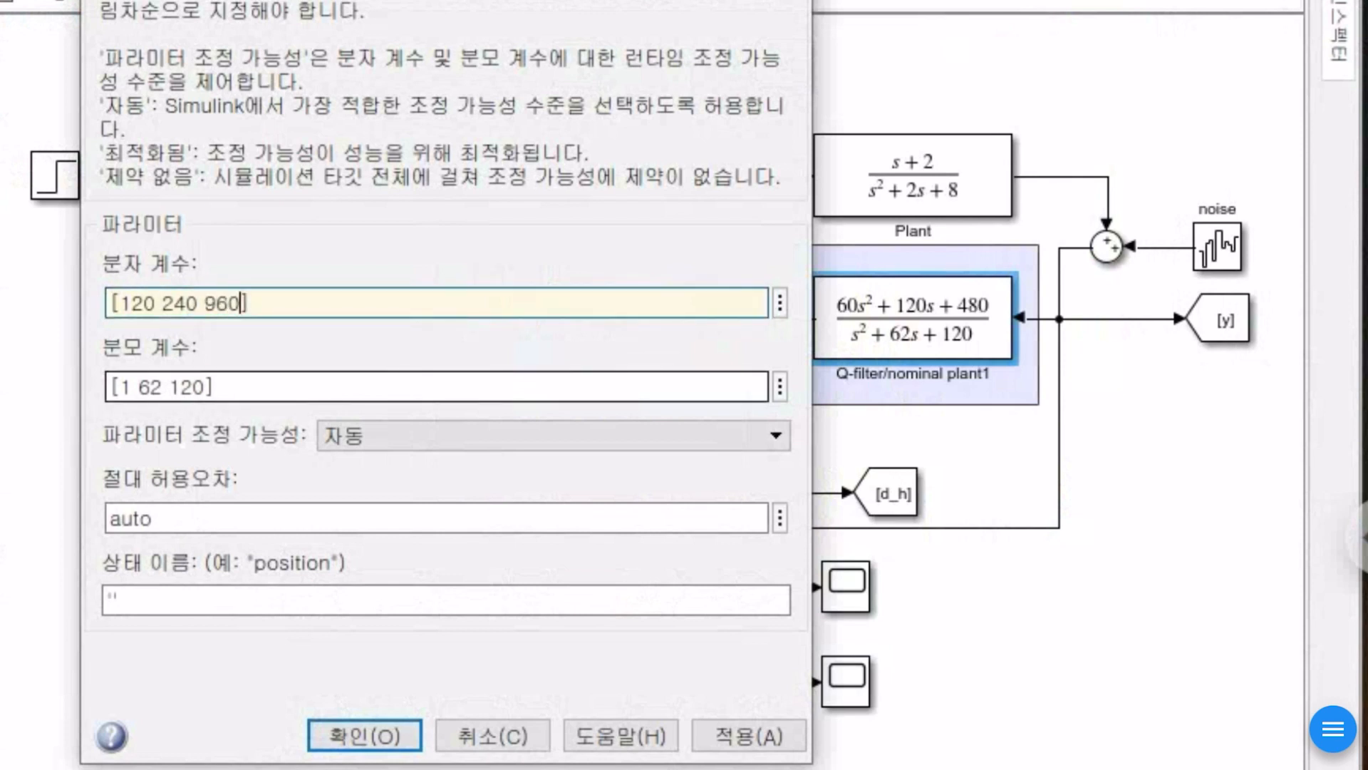
- Set the denominator coefficients of the Q-filter/nominal plant1 block to [1 122 240] and apply the block parameters
left_click(150, 387)
double_click(150, 387)
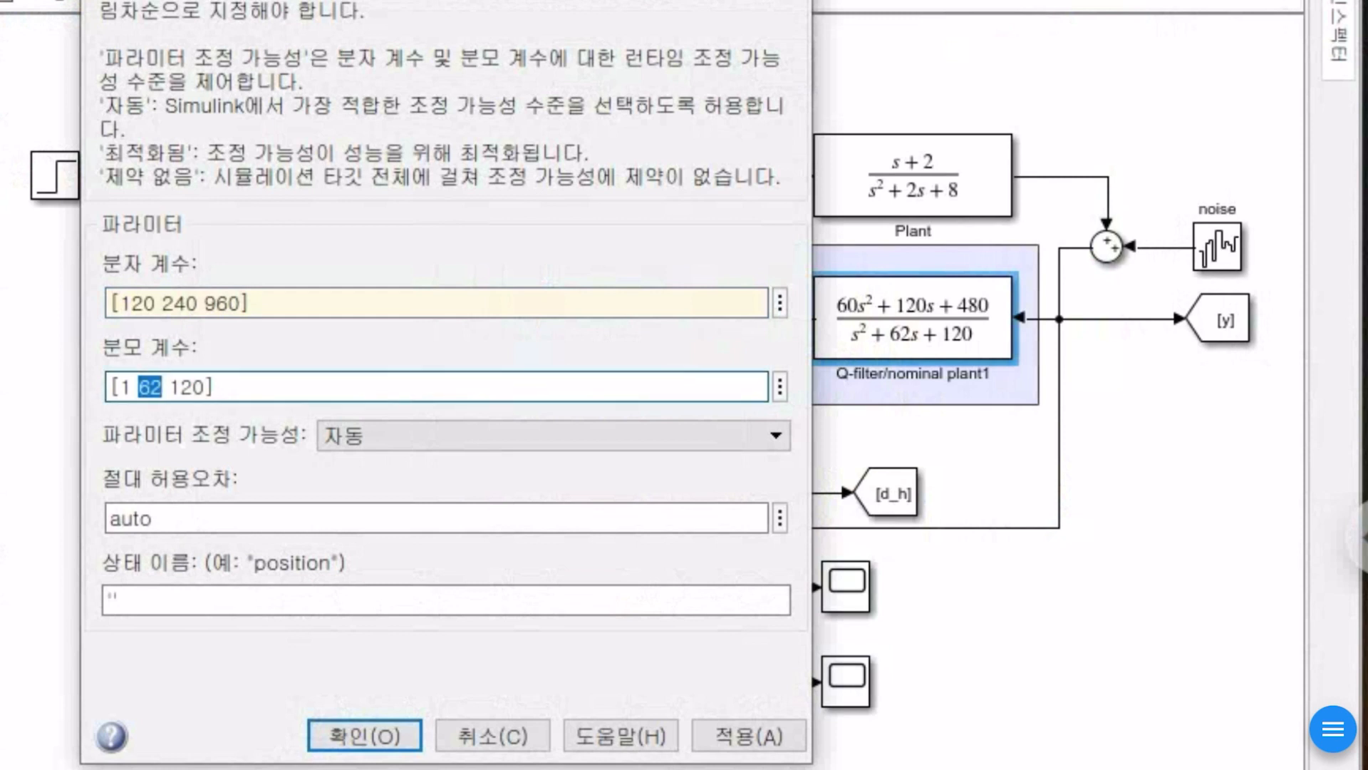
type("122")
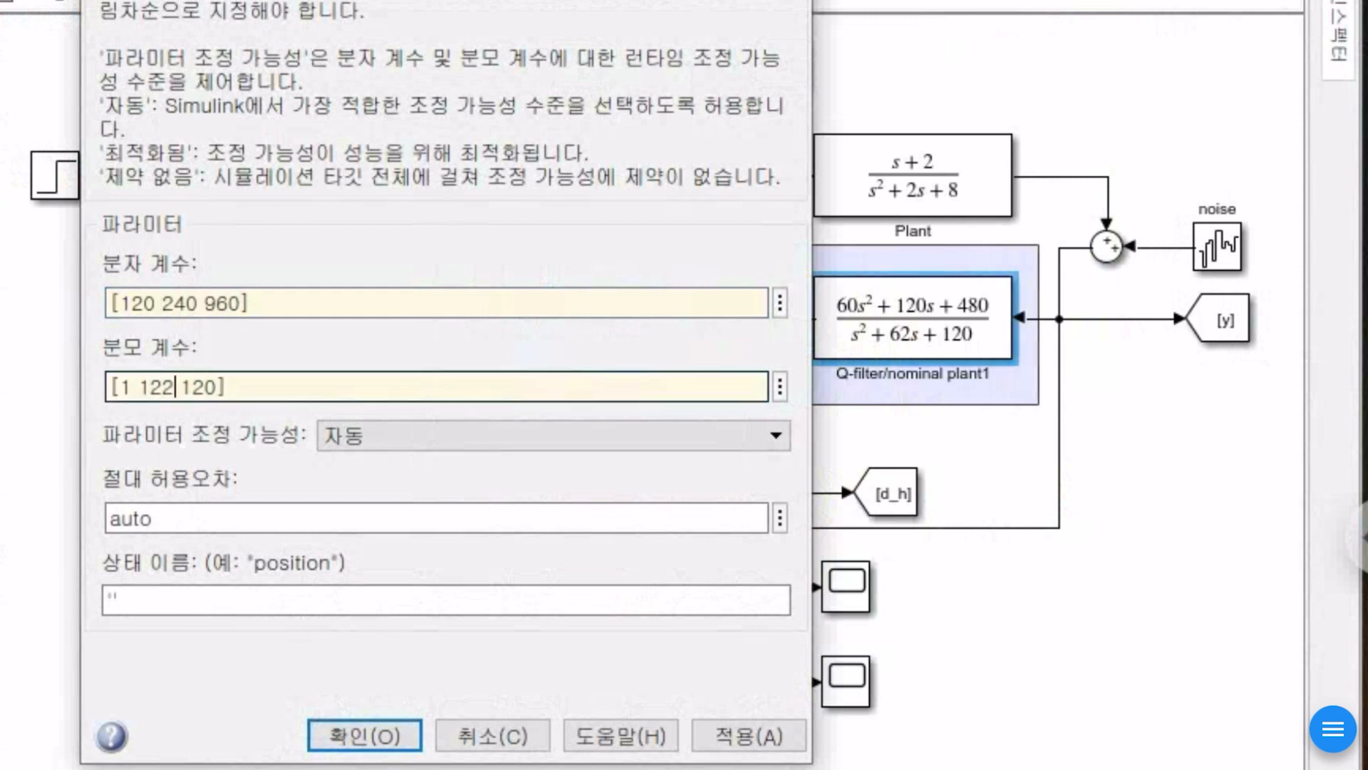
double_click(198, 387)
type("240")
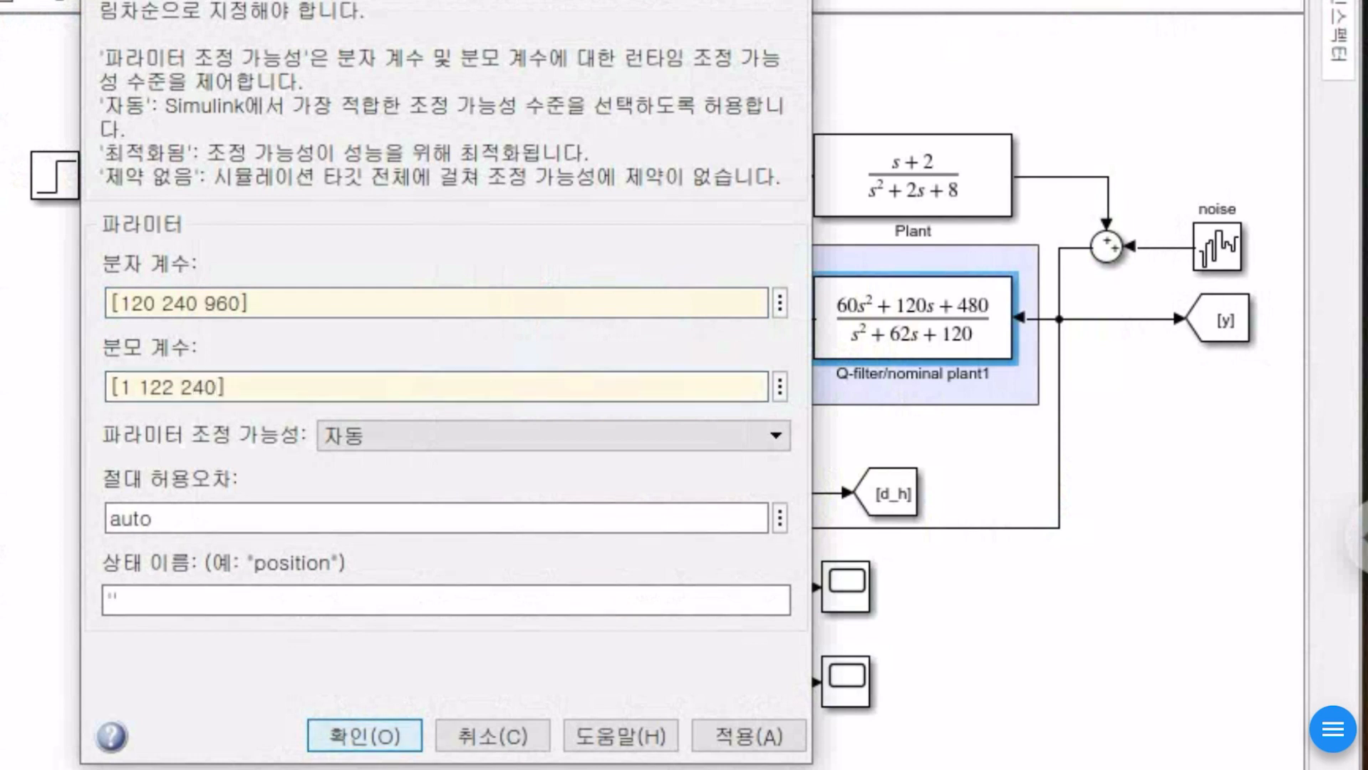
key("Return")
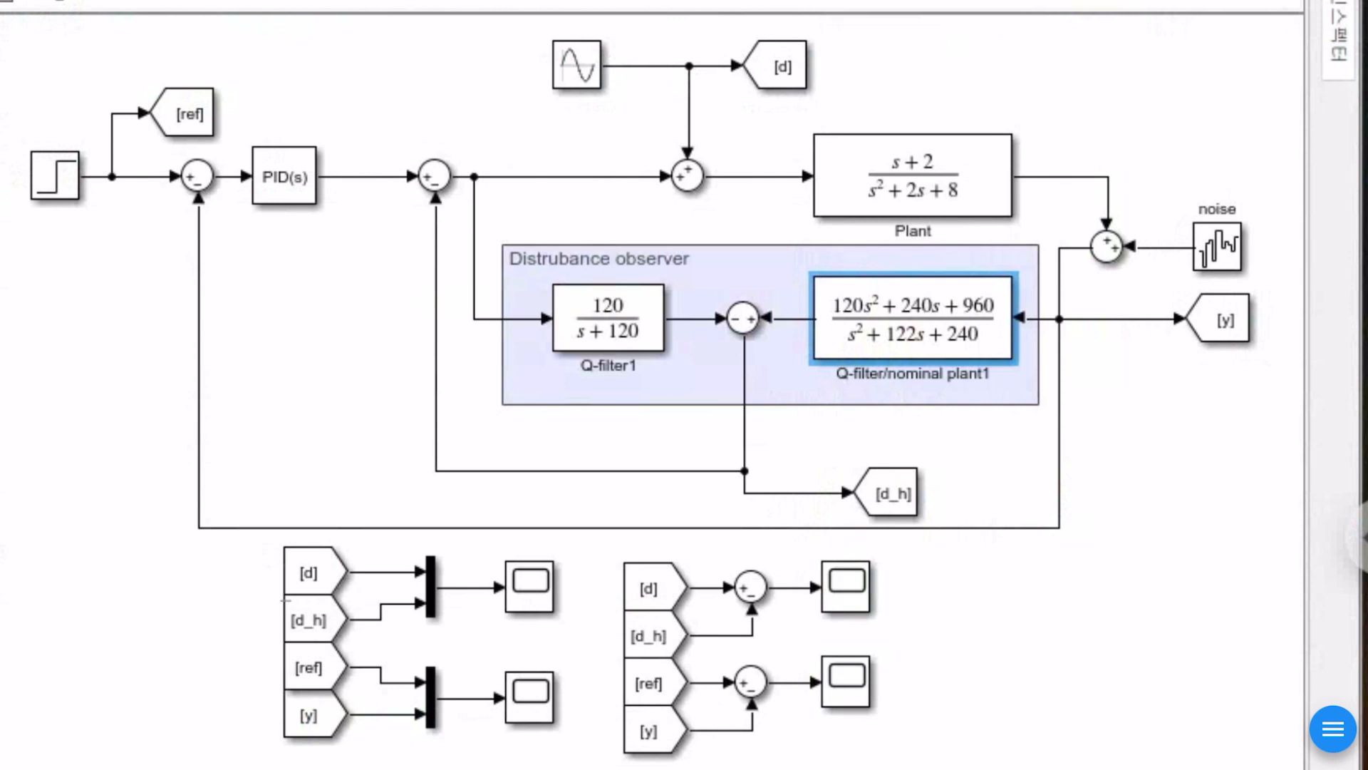
- Compare the output y with the step reference in Scope1, magnifying the range around 1, and close the scope
double_click(530, 695)
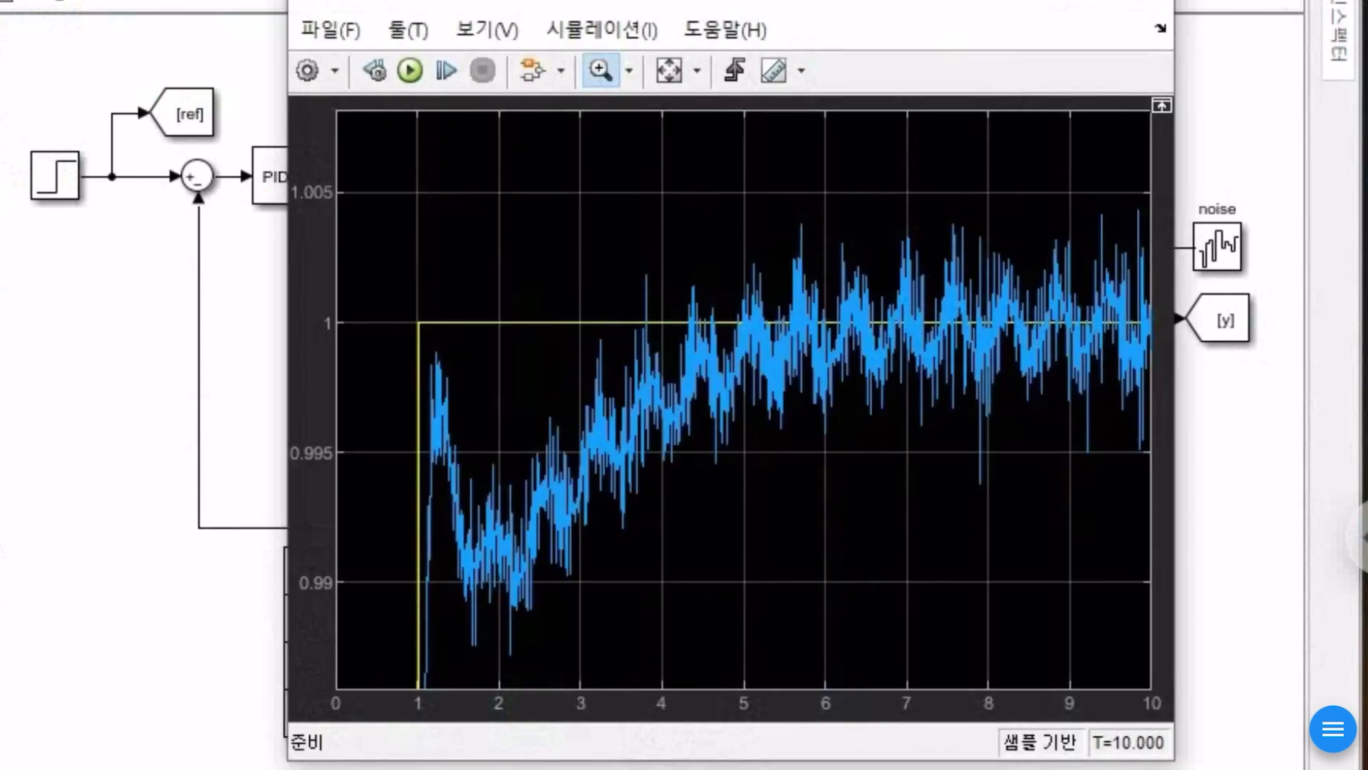
left_click(669, 70)
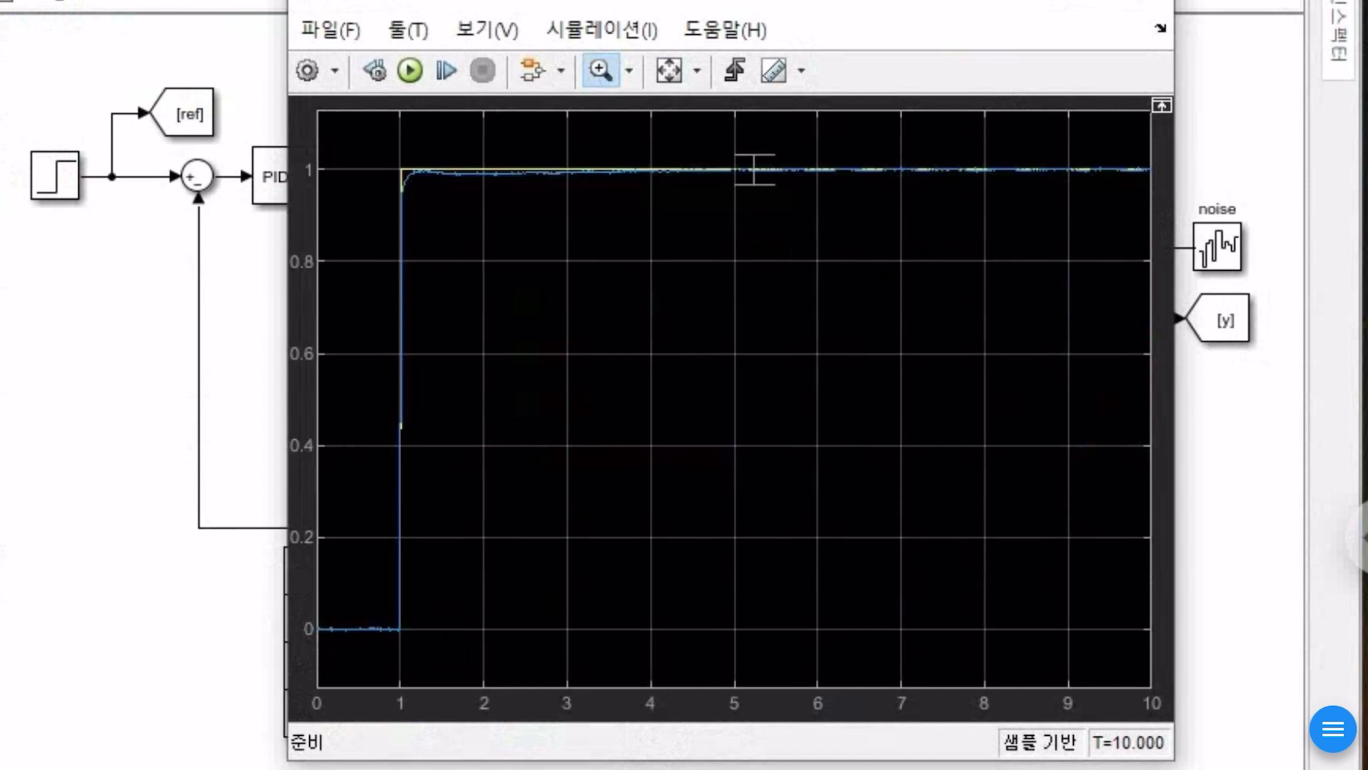
left_click_drag(754, 155, 754, 185)
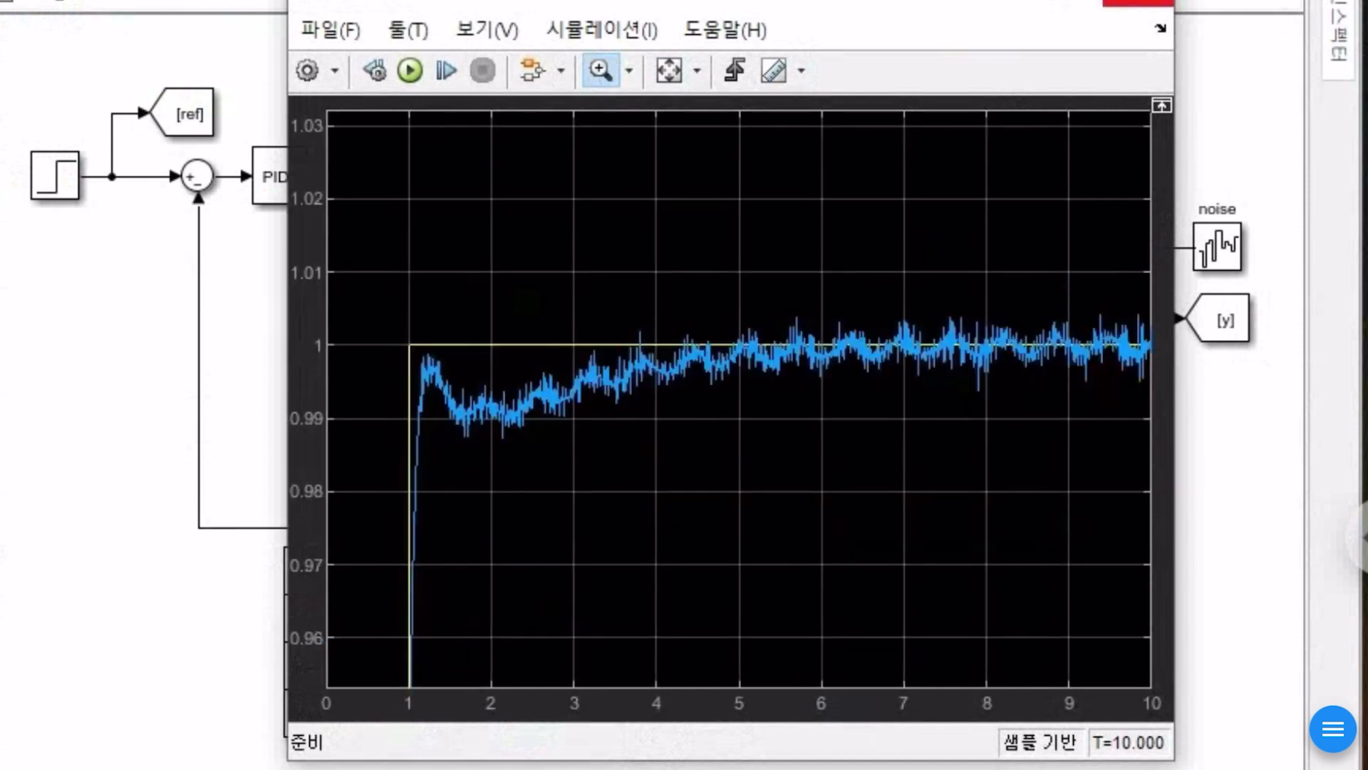
left_click(1138, 2)
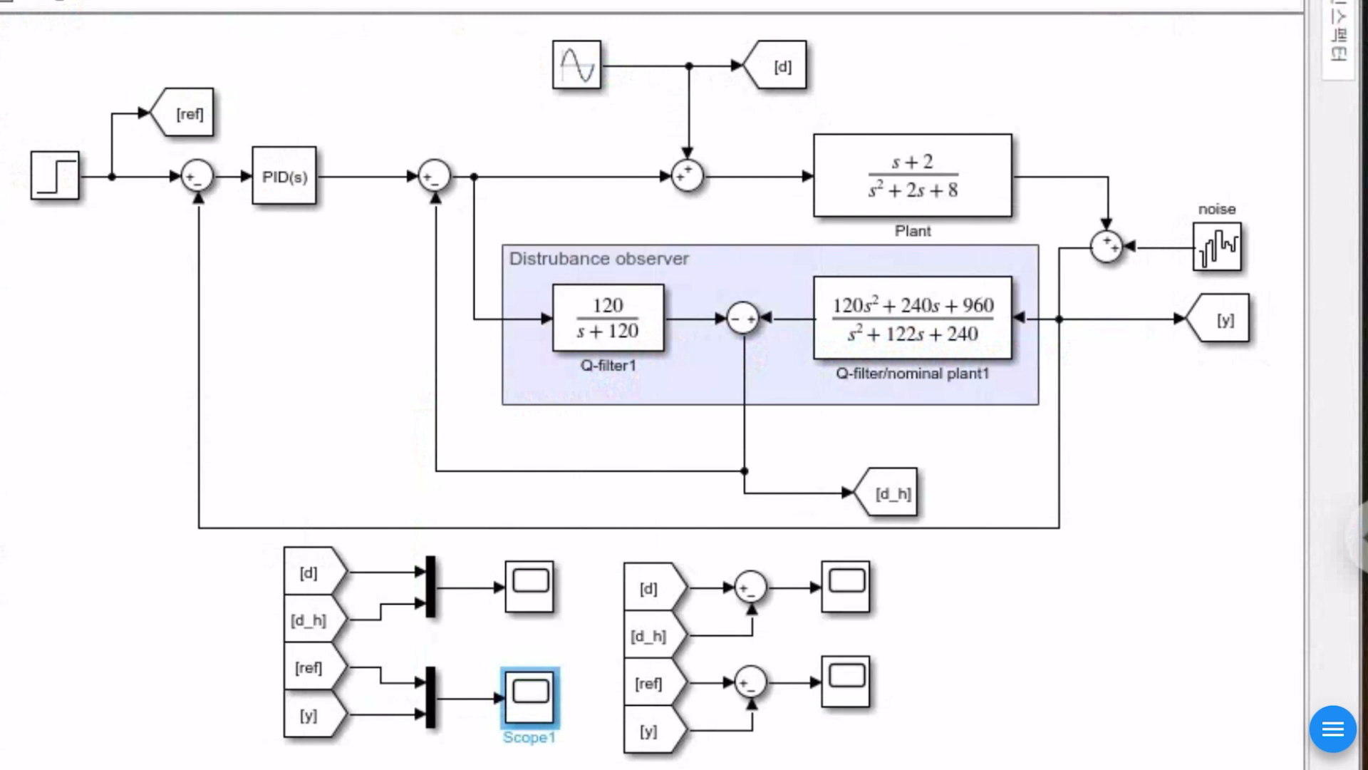
- Check how d_h follows the disturbance d in Scope with the 120 rad/s filter, magnifying about 3.7–5.7 s and 6.8–7.5 s
double_click(531, 587)
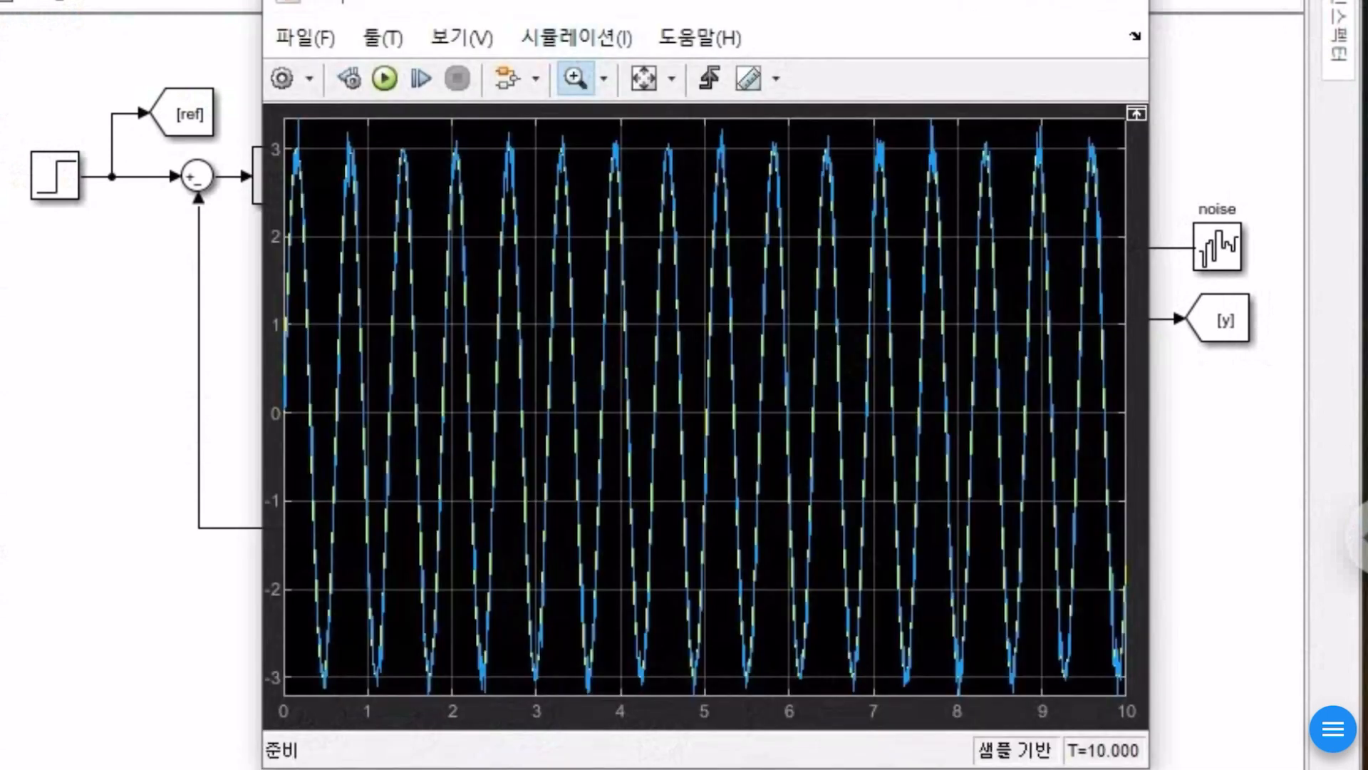
left_click(644, 78)
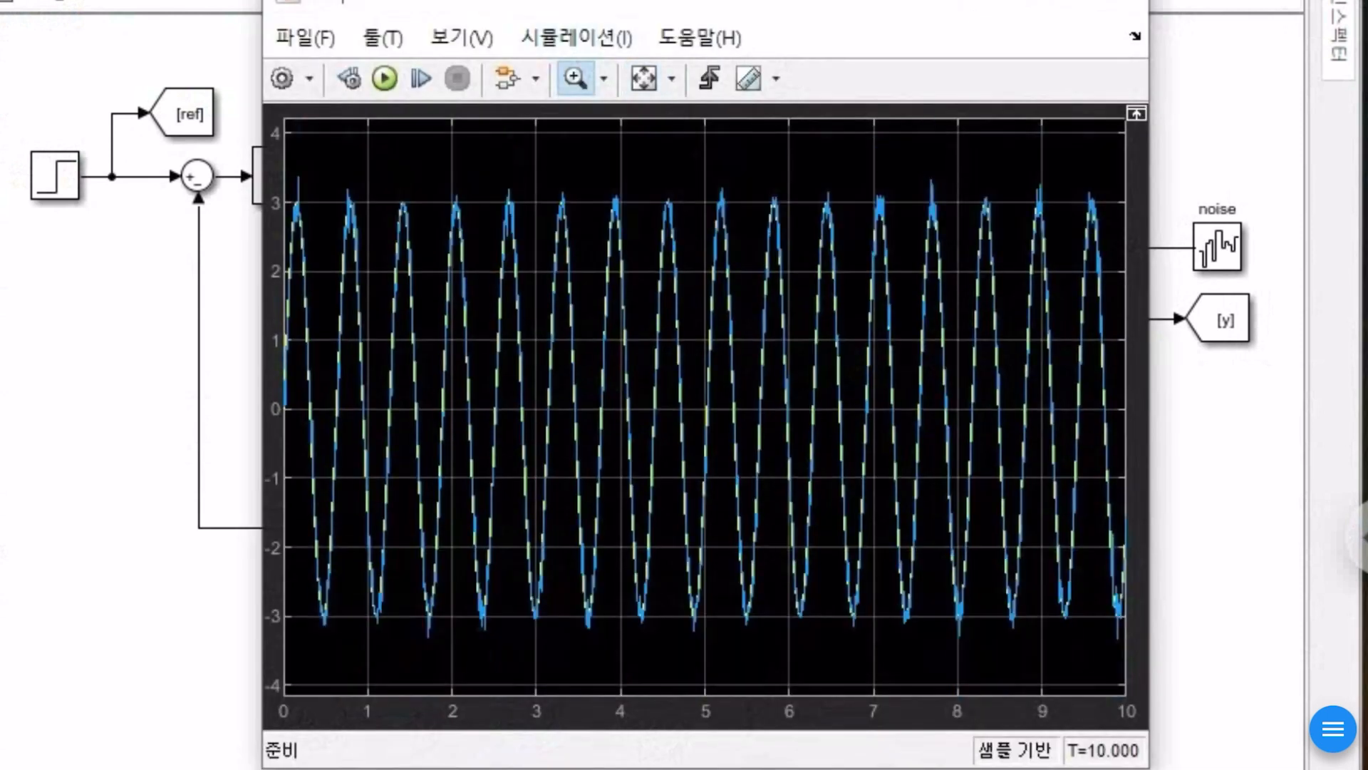
left_click_drag(766, 161, 594, 670)
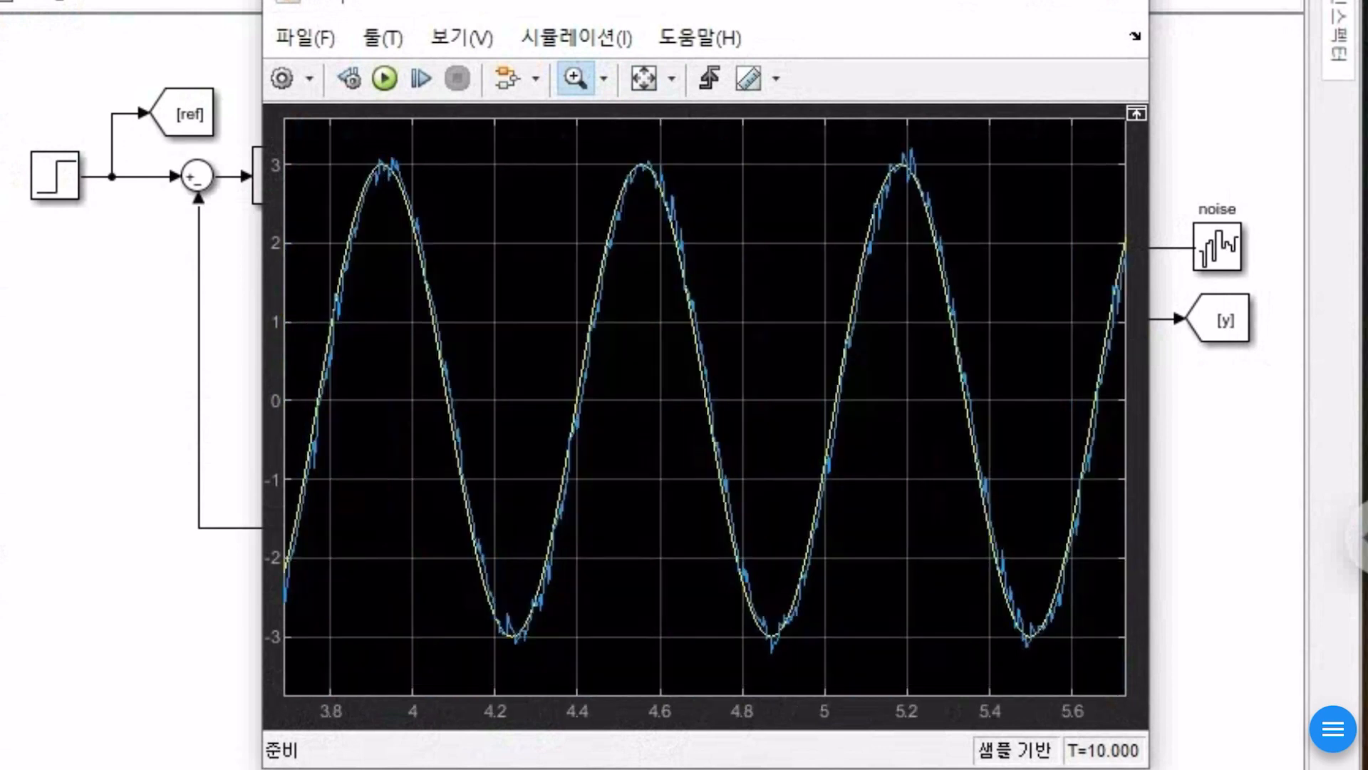
left_click(644, 78)
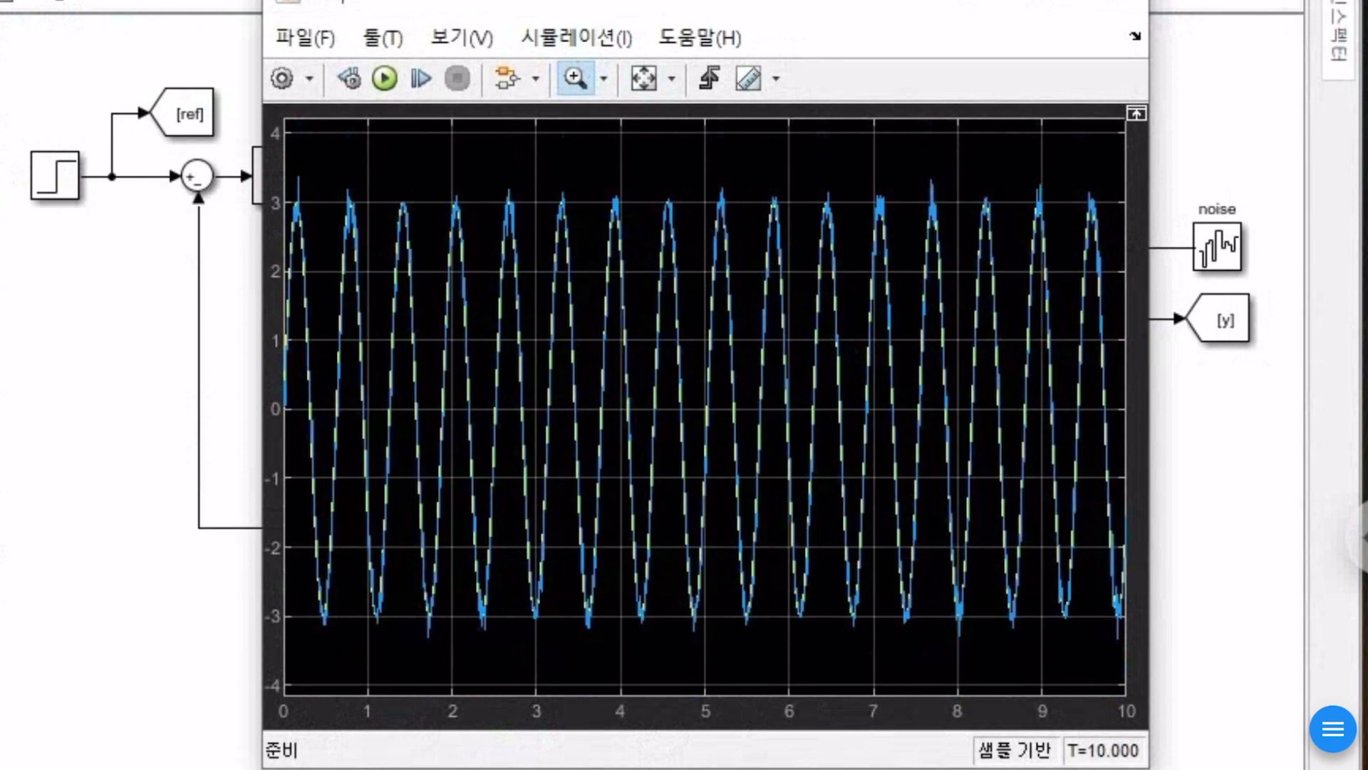
left_click_drag(917, 214, 853, 214)
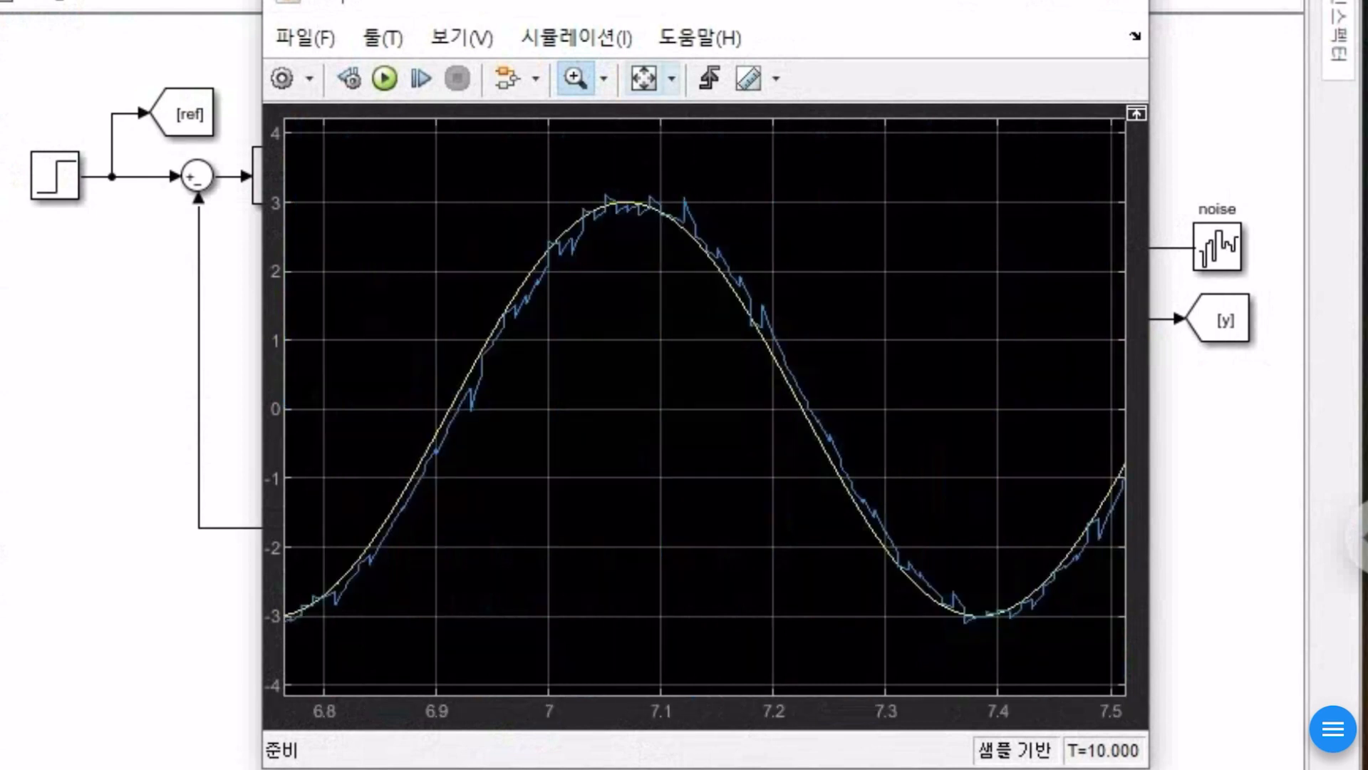
left_click(643, 78)
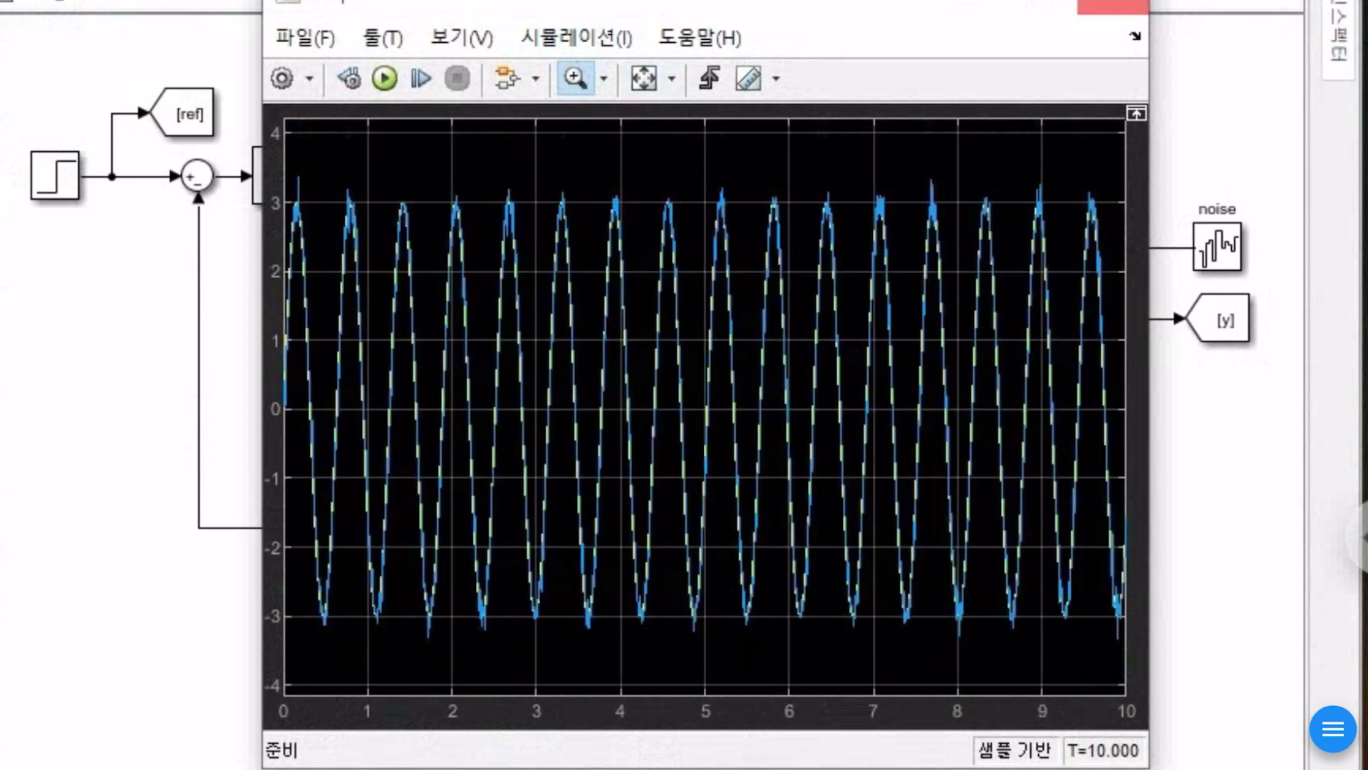
- Examine the error between d and d_h in Scope2, magnifying about 6.8–8.2 s and restoring the full range, and close the scope
left_click(1113, 4)
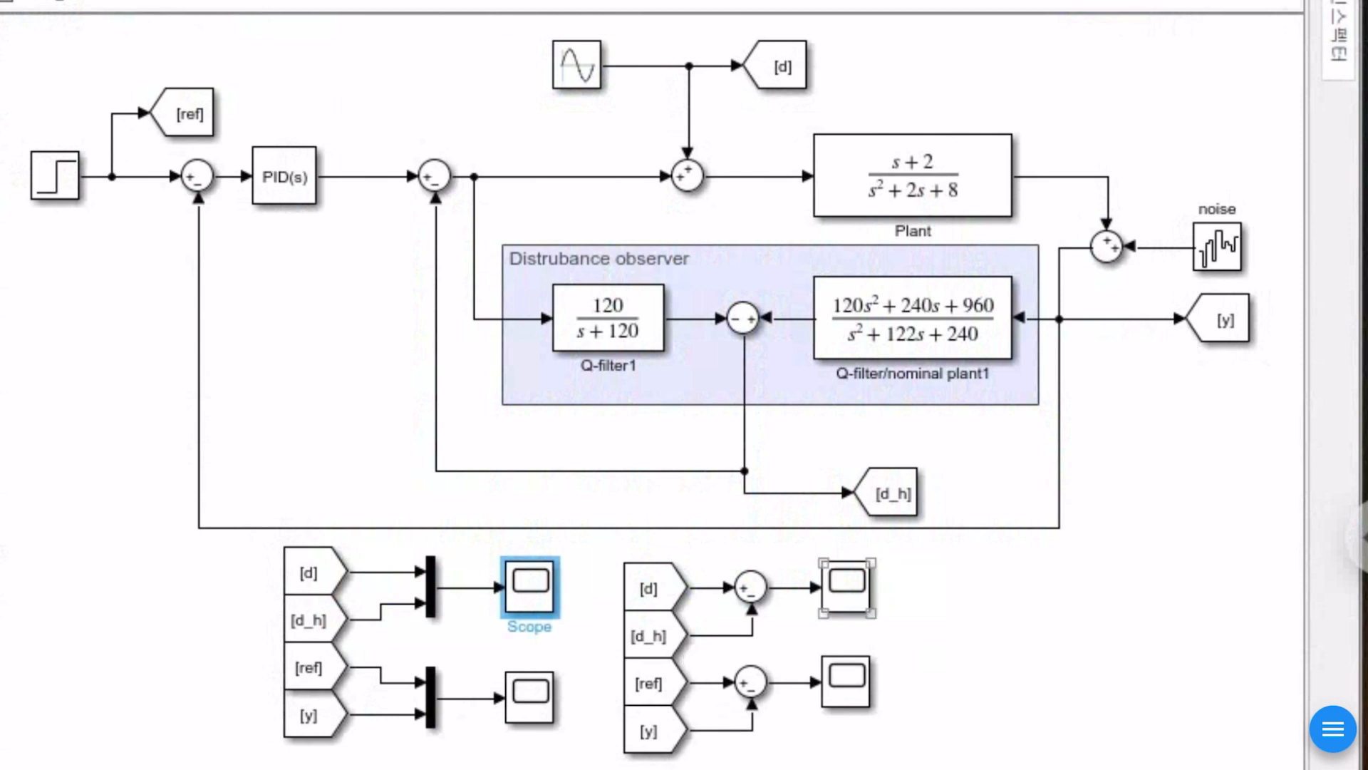
double_click(846, 587)
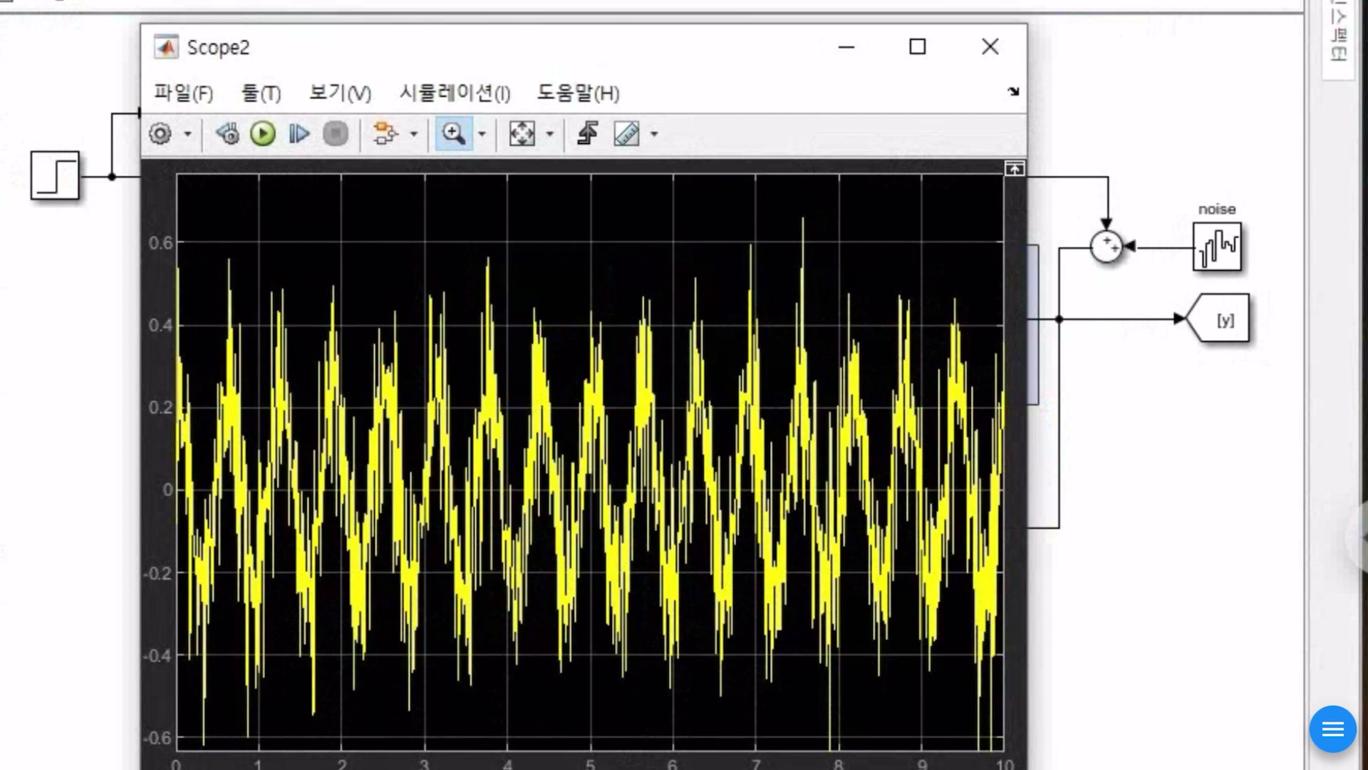
left_click_drag(859, 419, 737, 419)
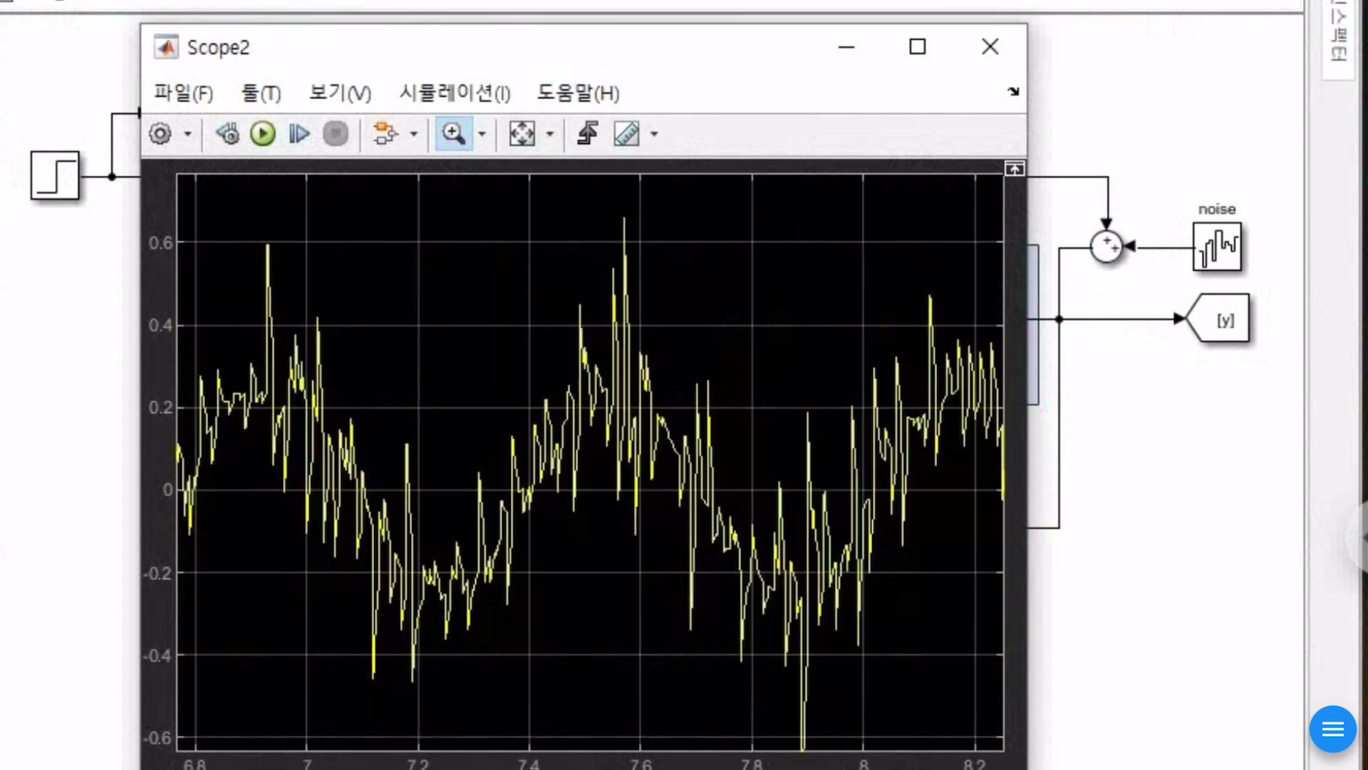
left_click(522, 133)
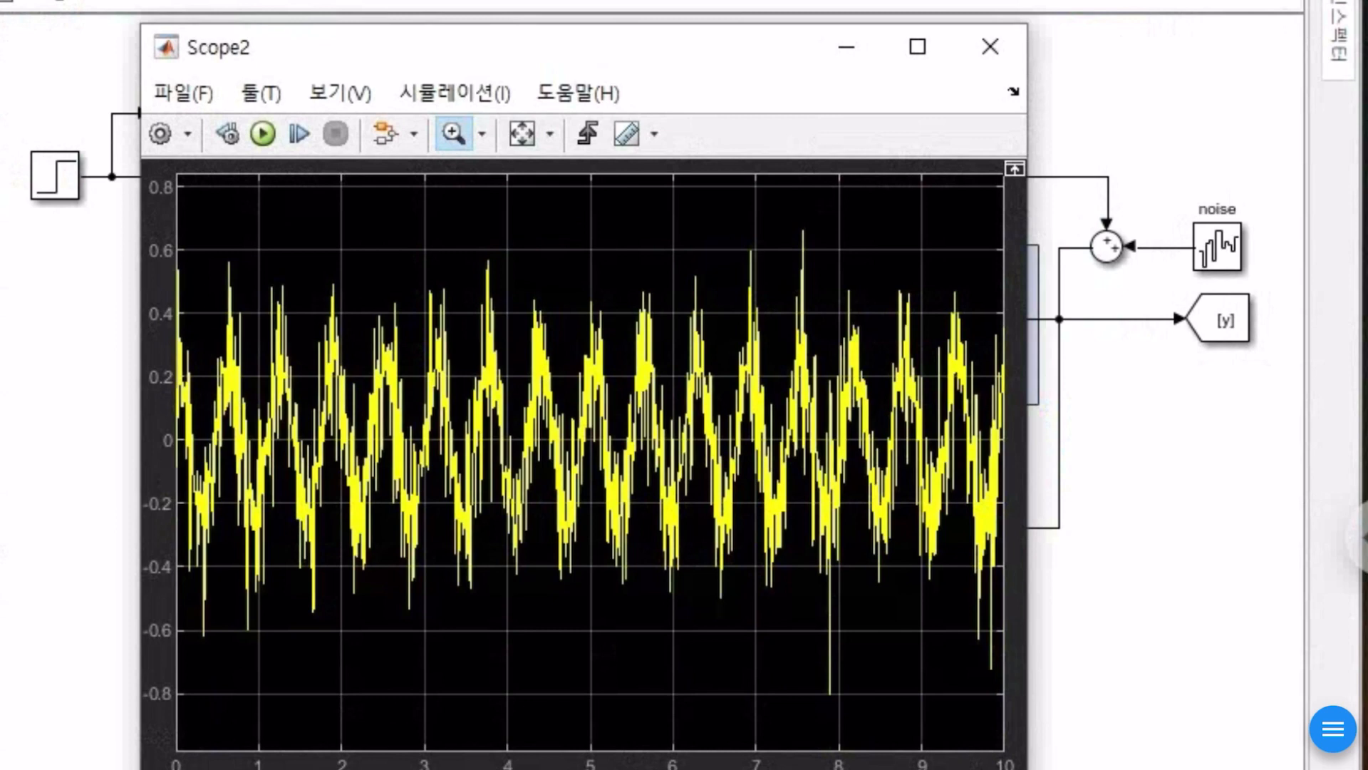
left_click(991, 47)
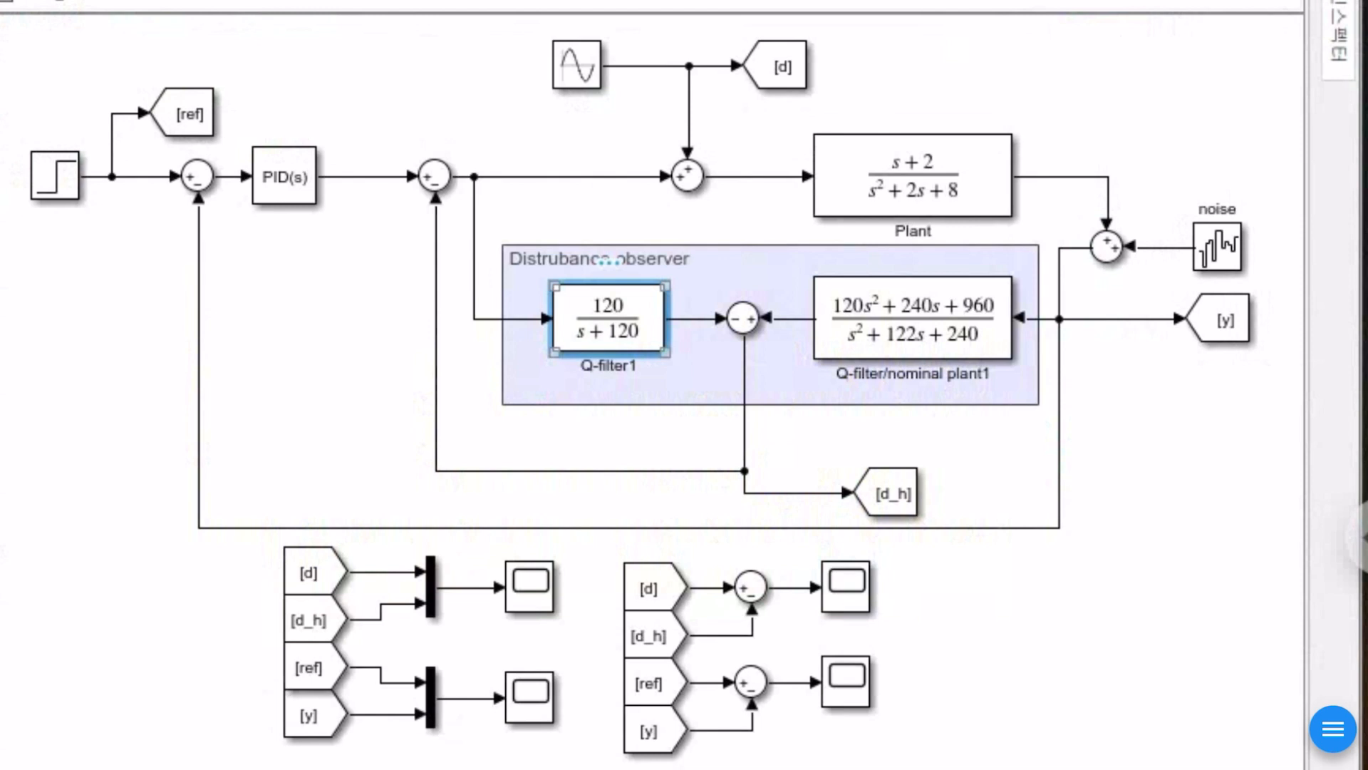
key("Escape")
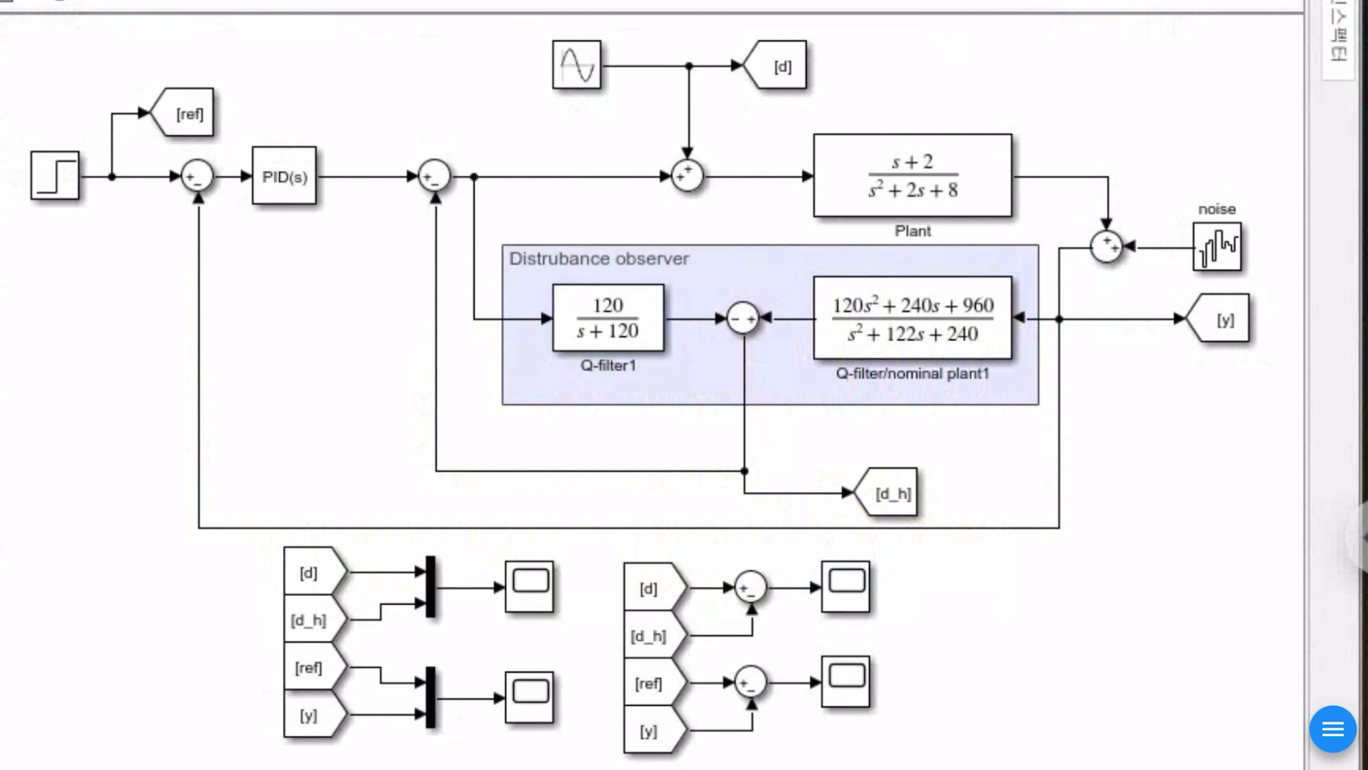
- Move the [d_h] Goto block slightly upward so its branch line from the observer output runs straight
left_click_drag(795, 492, 794, 470)
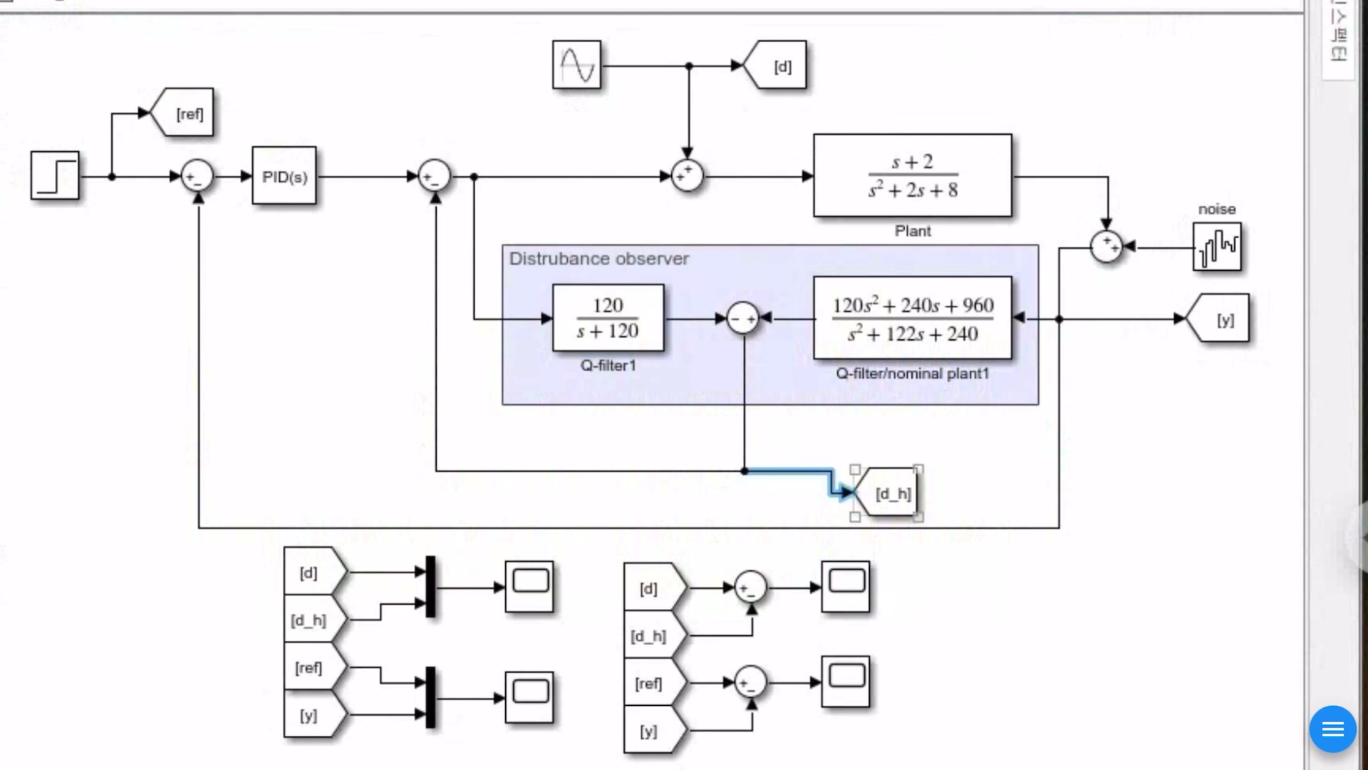
left_click_drag(891, 493, 891, 462)
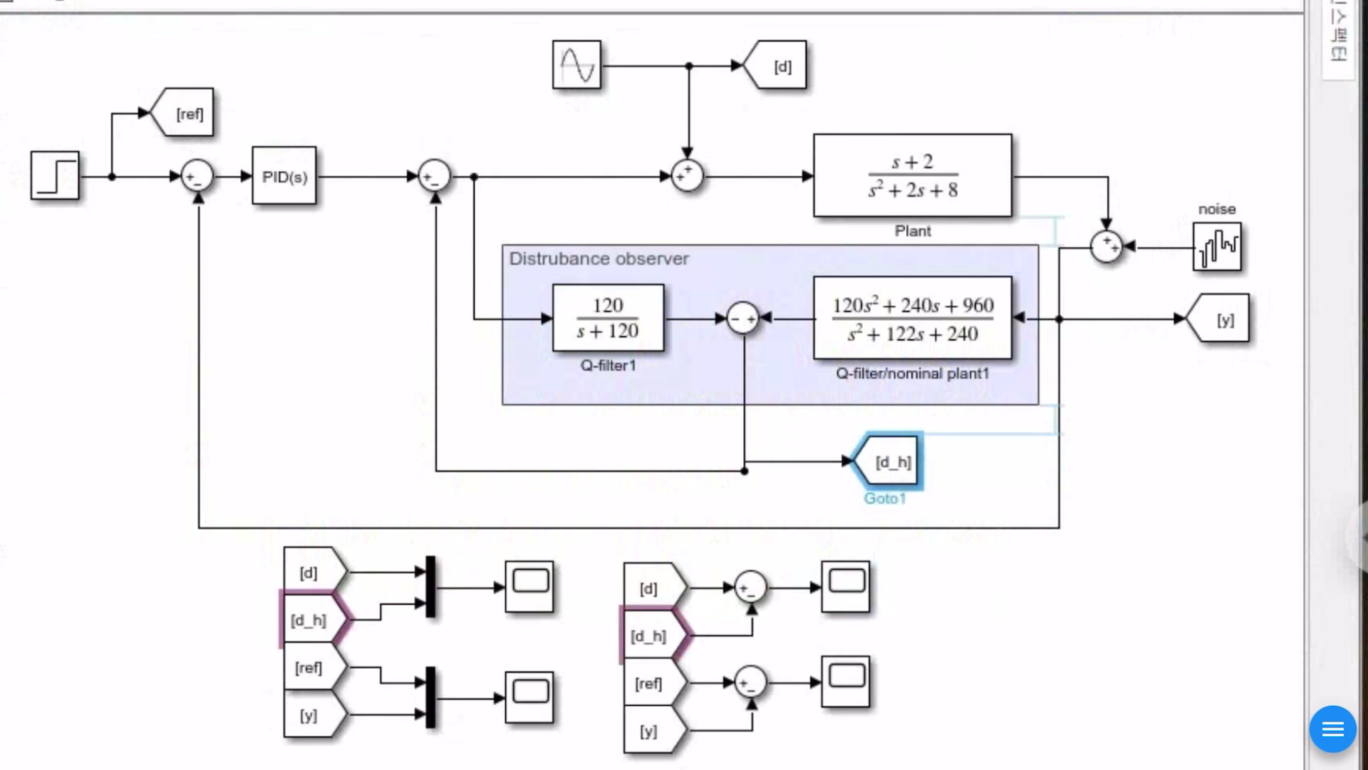
key("Escape")
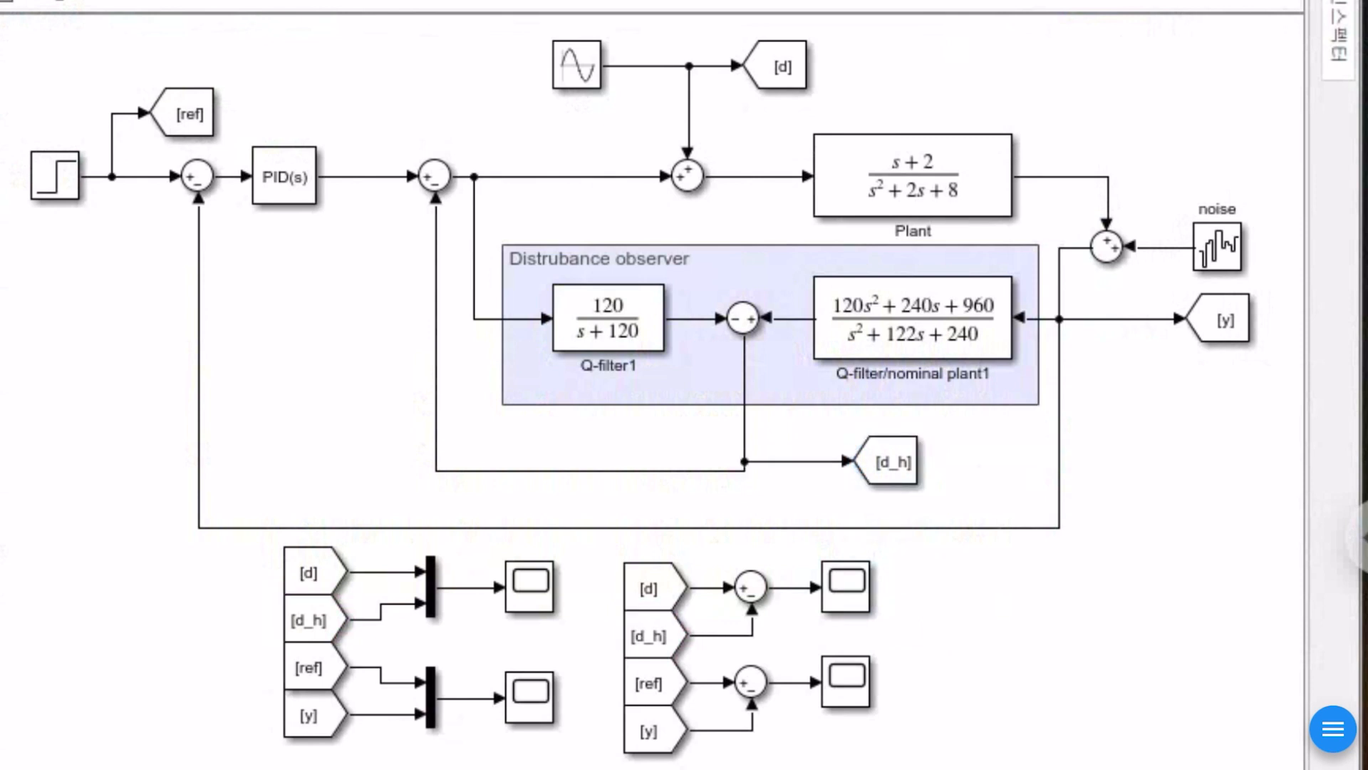